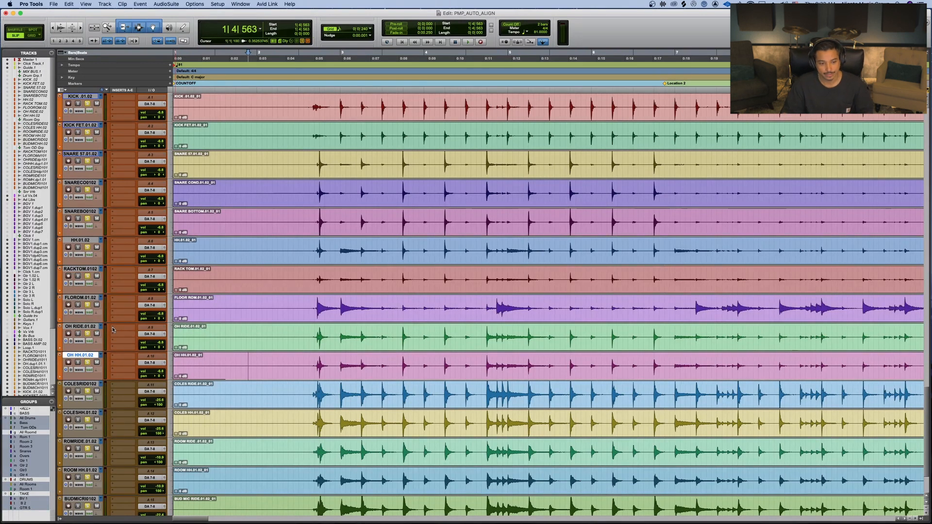
# - Insert Sound Radix Auto-Align (mono) on the OH HH.01.02 track and set its send to 1
pyautogui.click(113, 358)
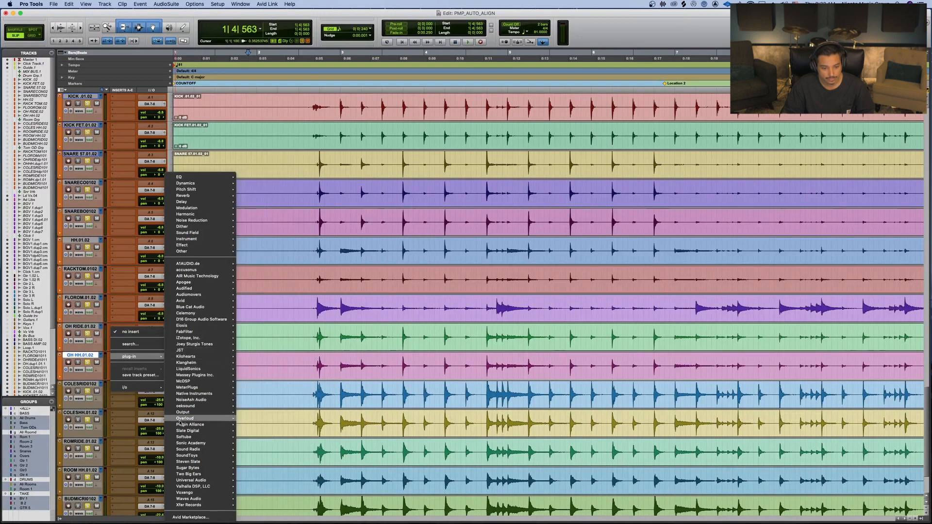
pyautogui.moveTo(183, 425)
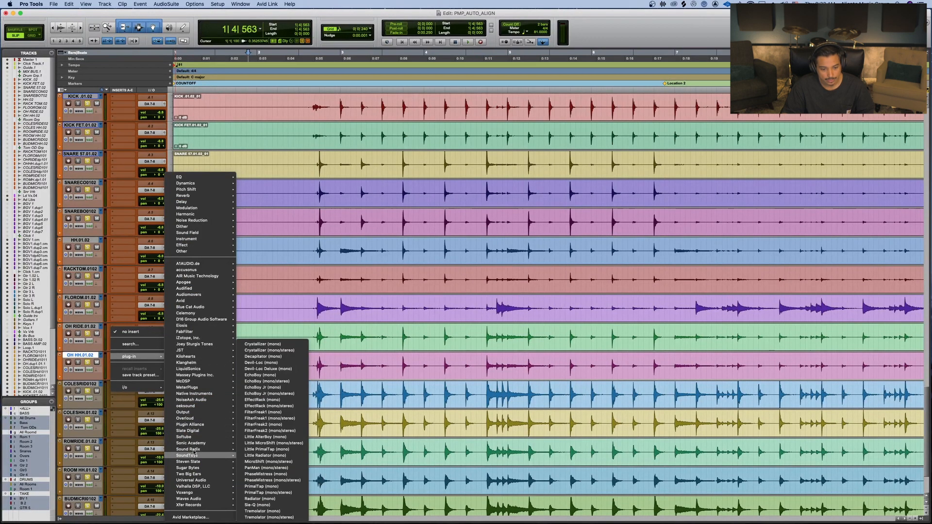
pyautogui.moveTo(225, 448)
pyautogui.click(257, 450)
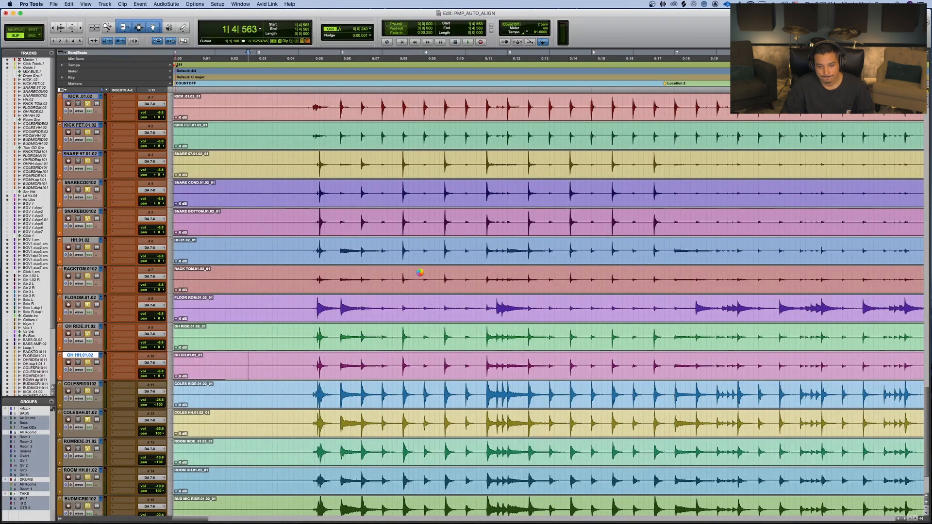
pyautogui.moveTo(143, 123); pyautogui.dragTo(496, 115)
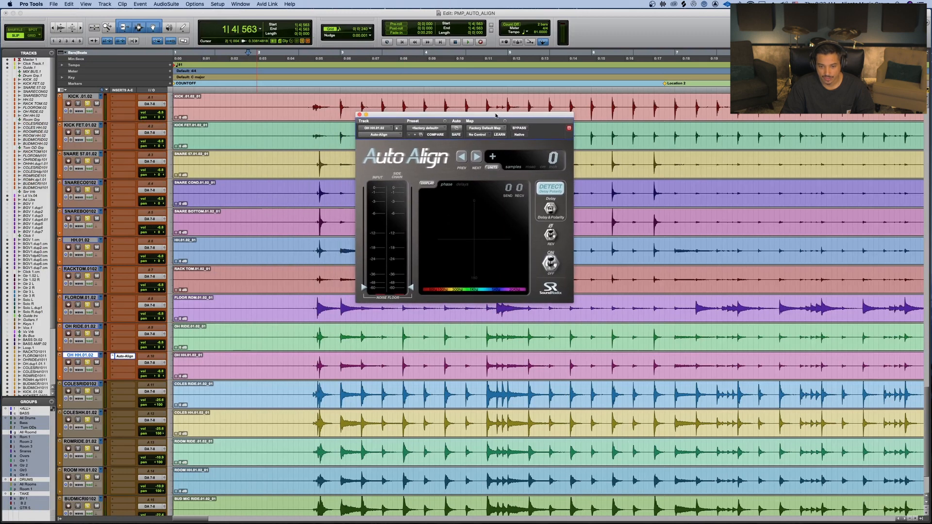
pyautogui.click(510, 189)
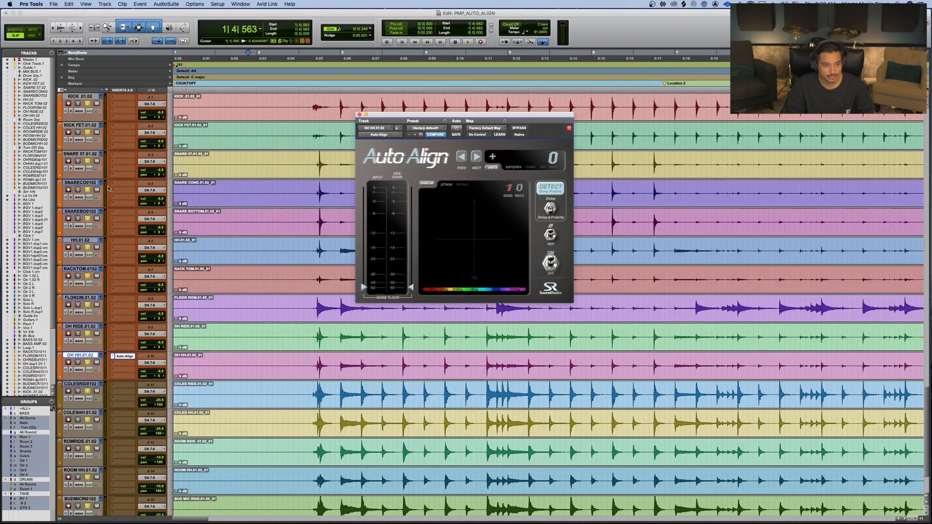
# - Insert Sound Radix Auto-Align (mono) on the SNARE 57.01.02 track and set its receive to 1
pyautogui.click(112, 156)
pyautogui.moveTo(141, 155)
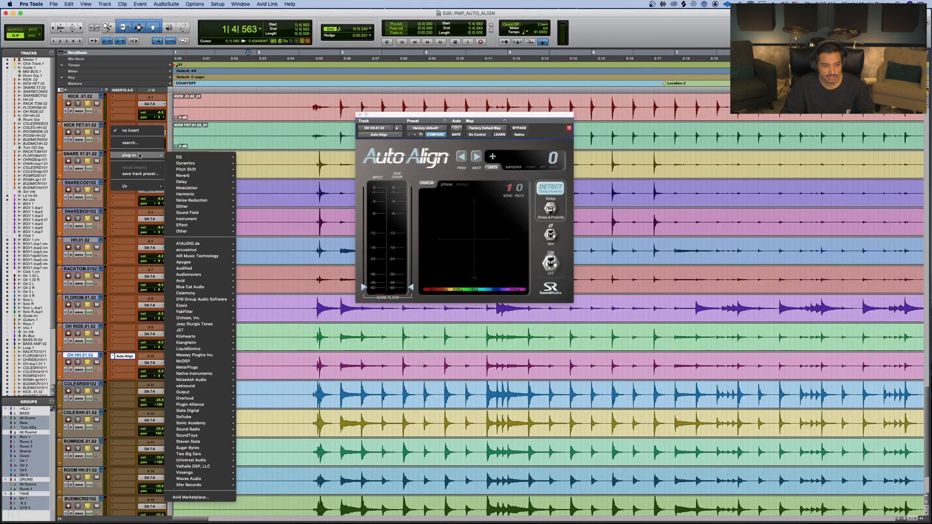
pyautogui.moveTo(184, 274)
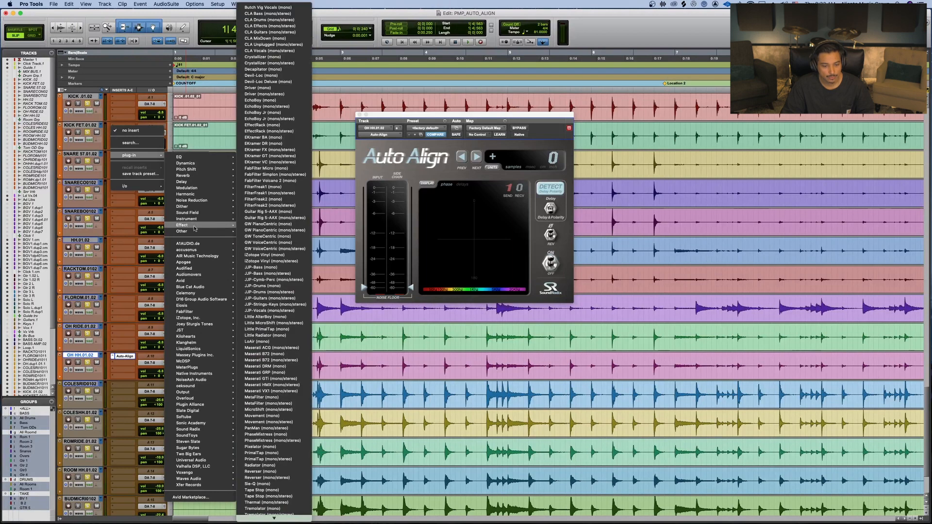
pyautogui.moveTo(203, 412)
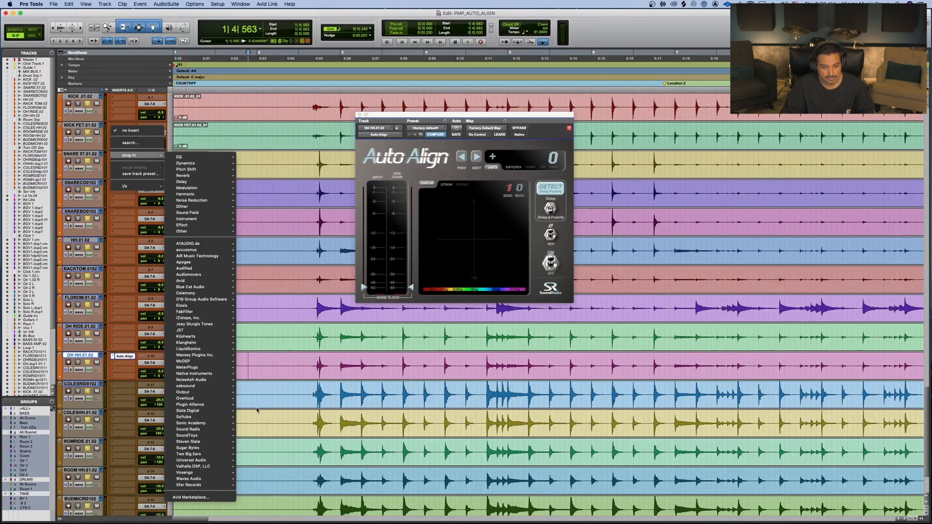
pyautogui.moveTo(226, 424)
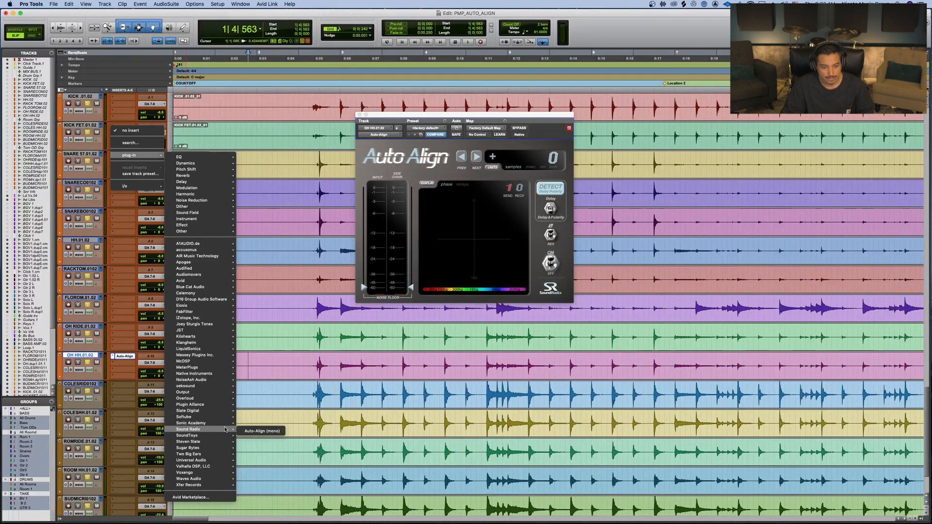
pyautogui.press('Escape')
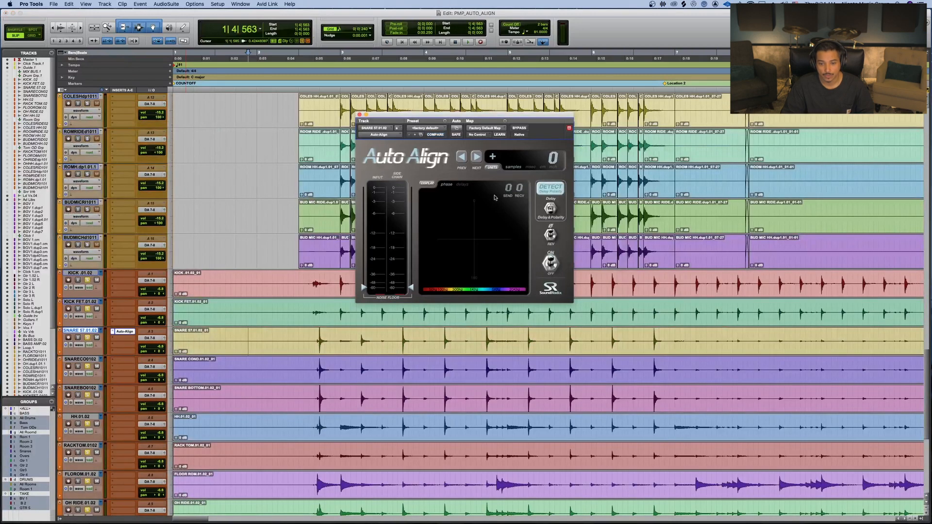
pyautogui.click(520, 189)
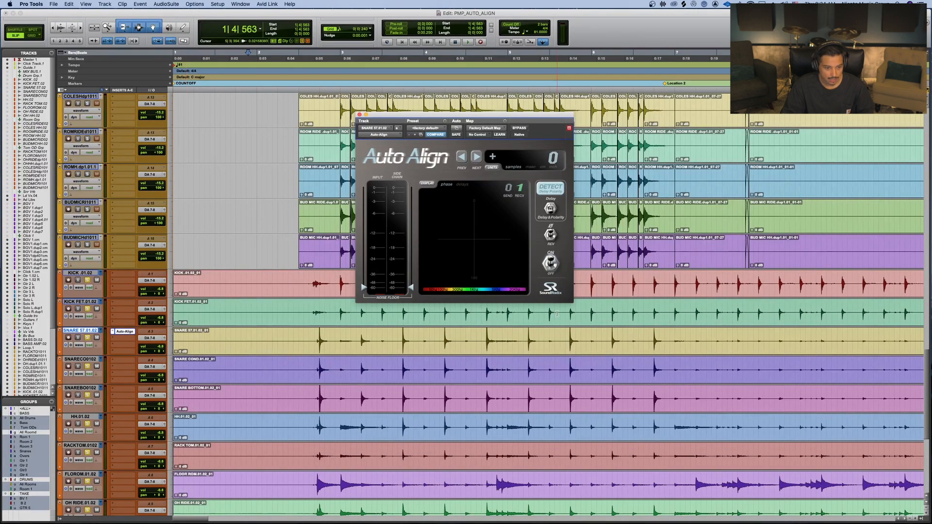
# - Solo the SNARE 57.01.02 and OH HH.01.02 tracks
pyautogui.scroll(-5, 557, 314)
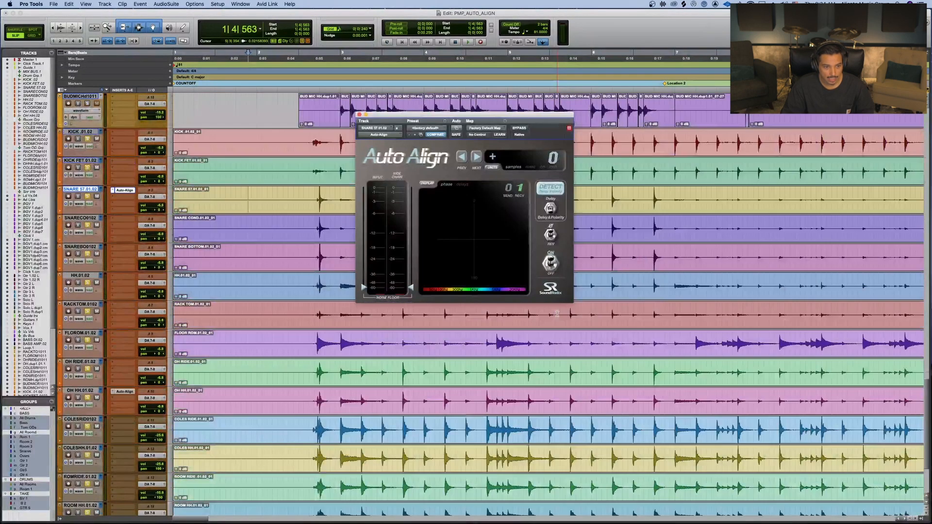
pyautogui.scroll(-1, 556, 314)
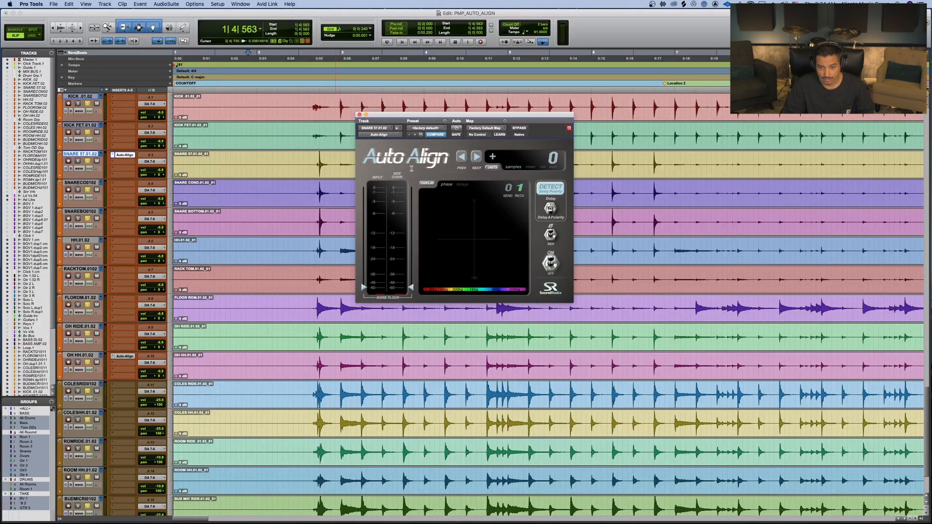
pyautogui.click(87, 161)
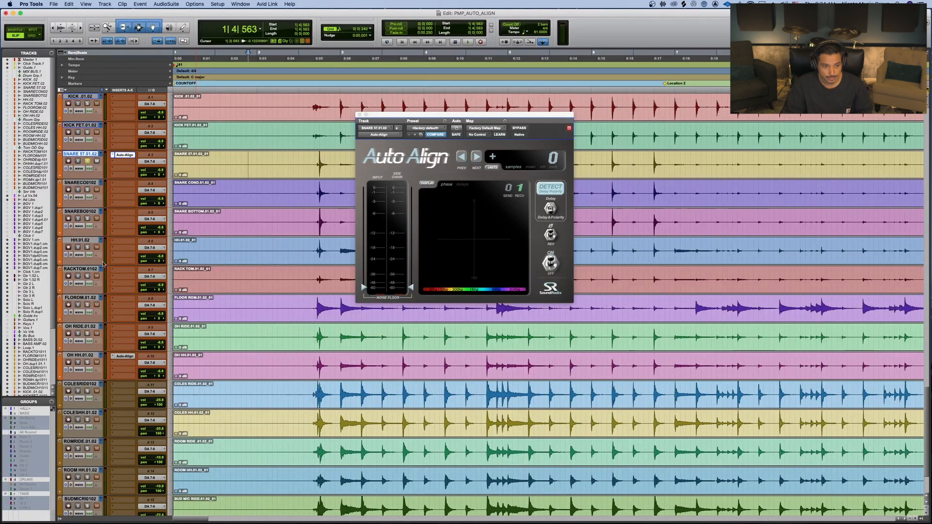
pyautogui.click(88, 363)
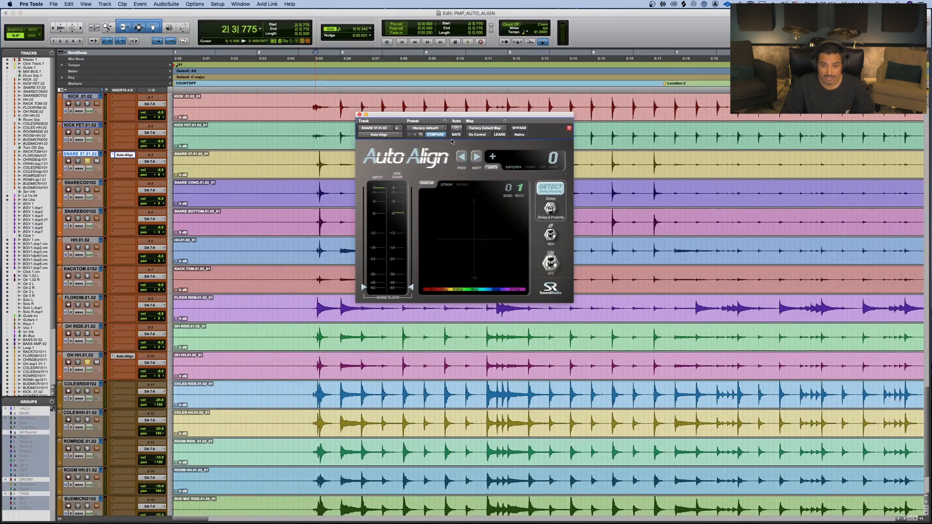
# - Run Auto-Align's Detect on SNARE 57.01.02 during playback to align it with the OH HH track
pyautogui.click(549, 189)
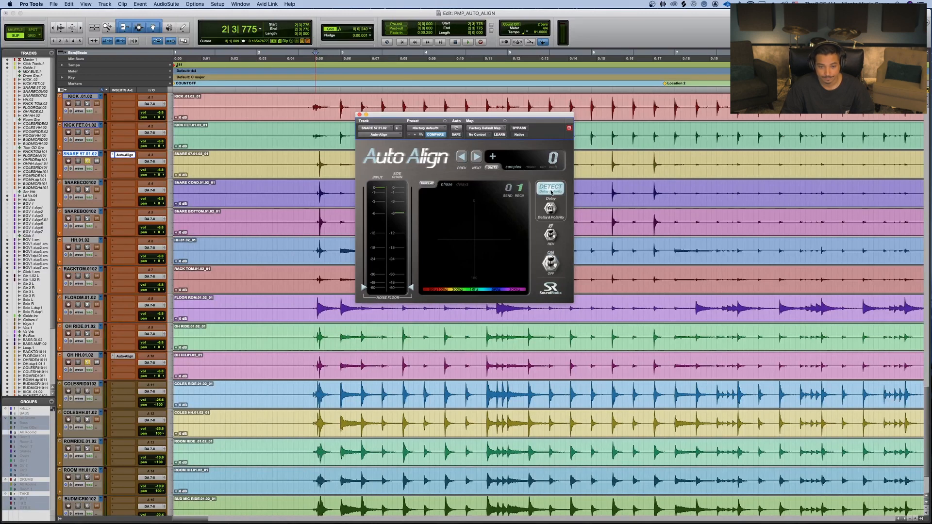
pyautogui.press('space')
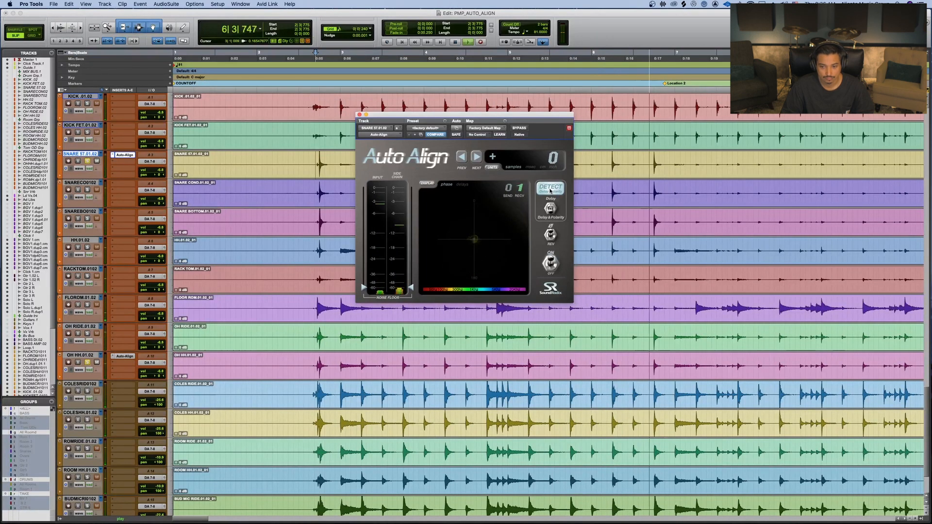
pyautogui.press('space')
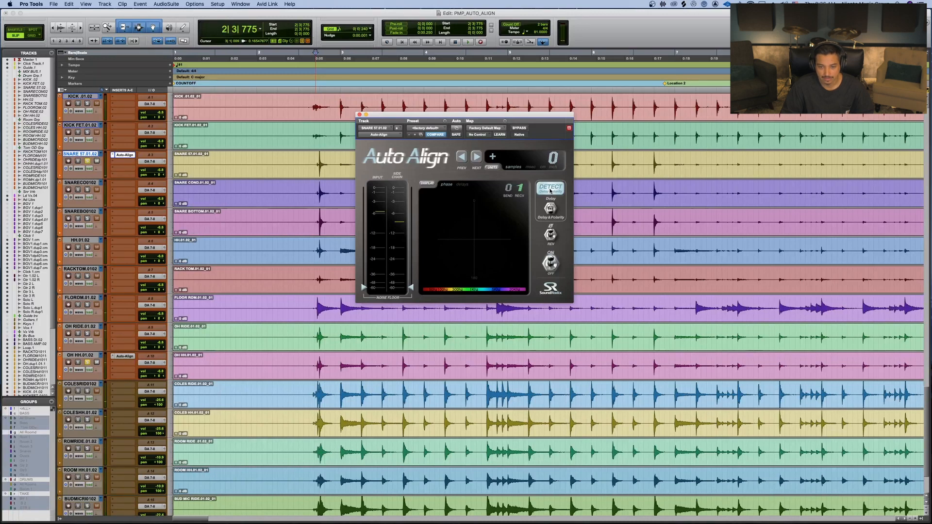
pyautogui.click(550, 189)
pyautogui.press('space')
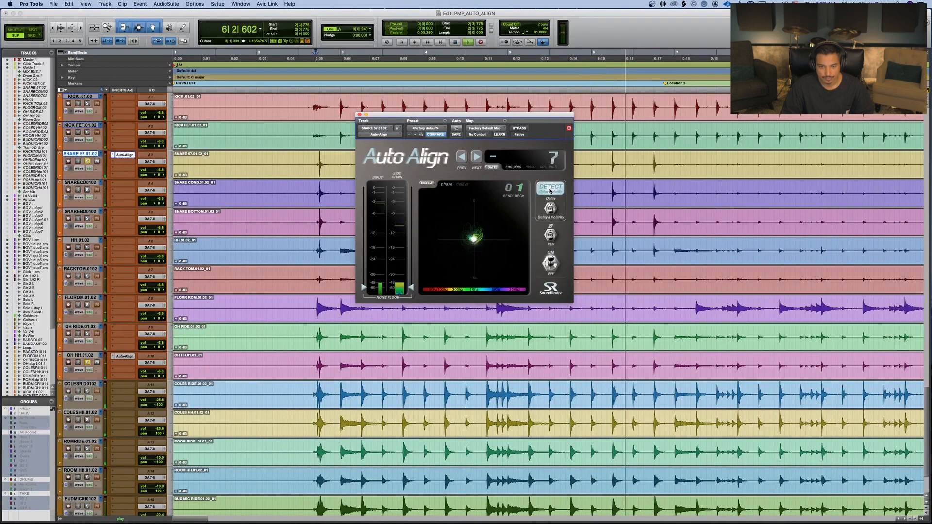
pyautogui.press('space')
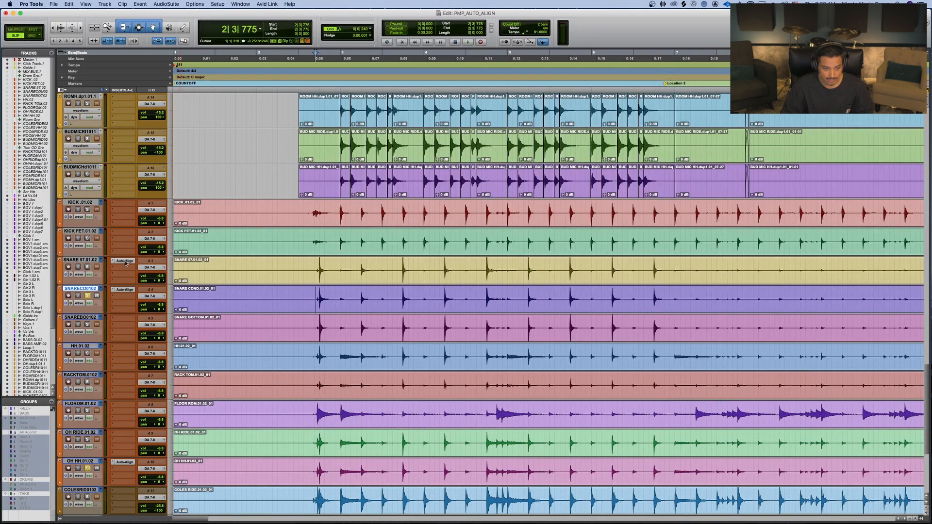
# - Set the SNARECO0102 track's Auto-Align to receive 2 and run Detect on it during playback
pyautogui.click(124, 261)
pyautogui.scroll(3, 125, 263)
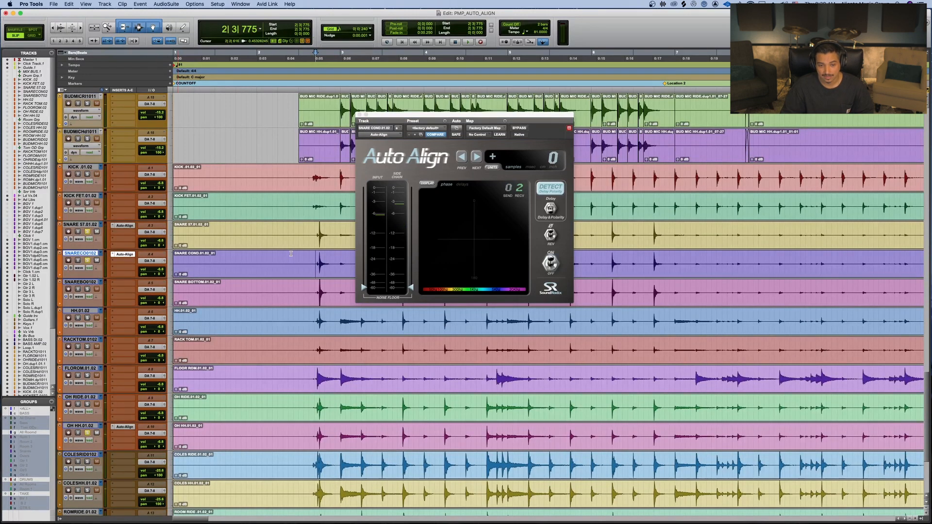
pyautogui.press('space')
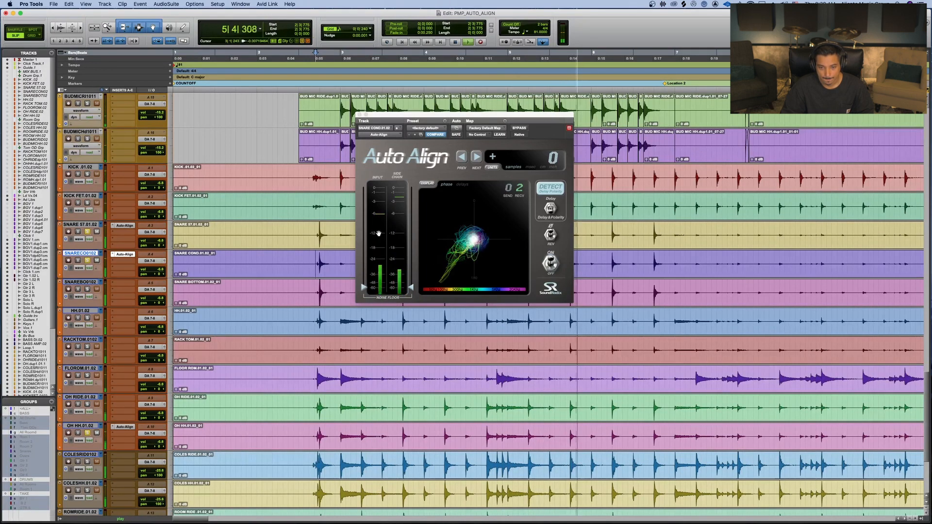
pyautogui.press('space')
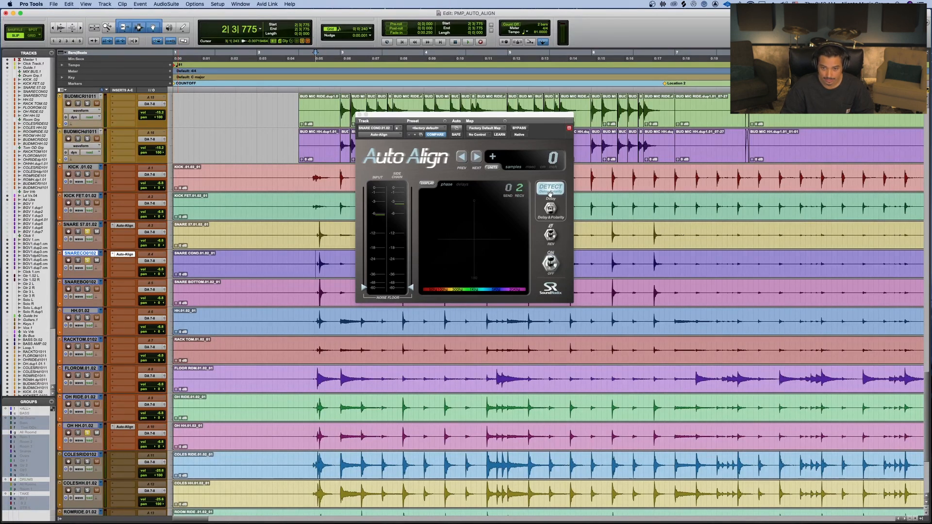
pyautogui.press('space')
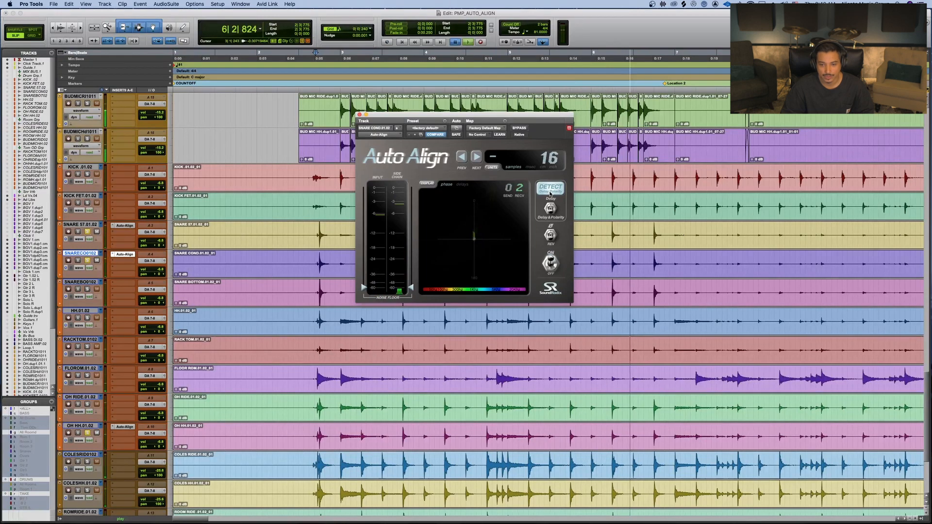
pyautogui.press('space')
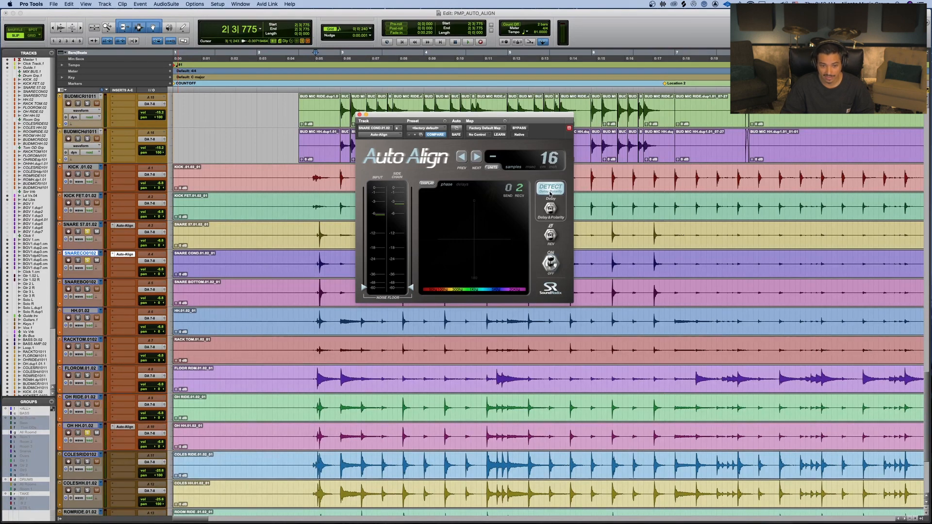
# - Compare the SNARECO0102 track's sound with Auto-Align bypassed and active during playback
pyautogui.press('space')
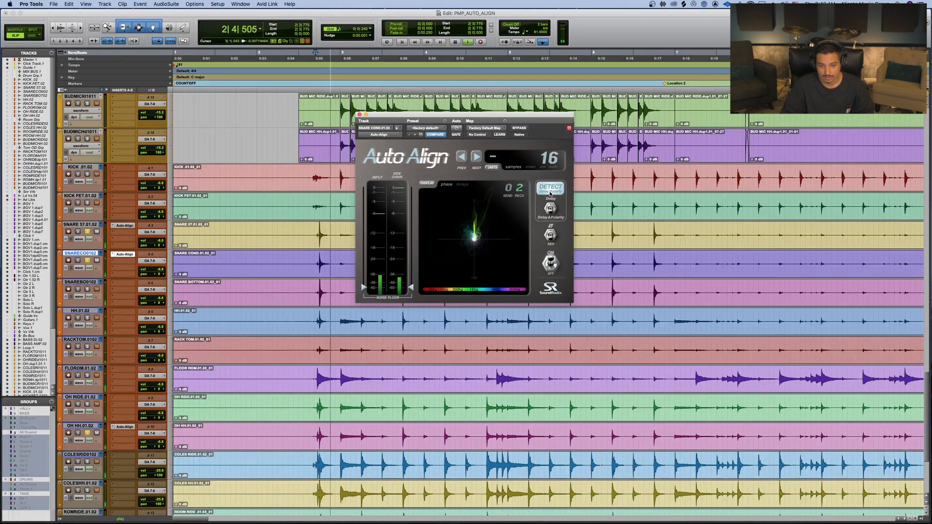
pyautogui.click(518, 129)
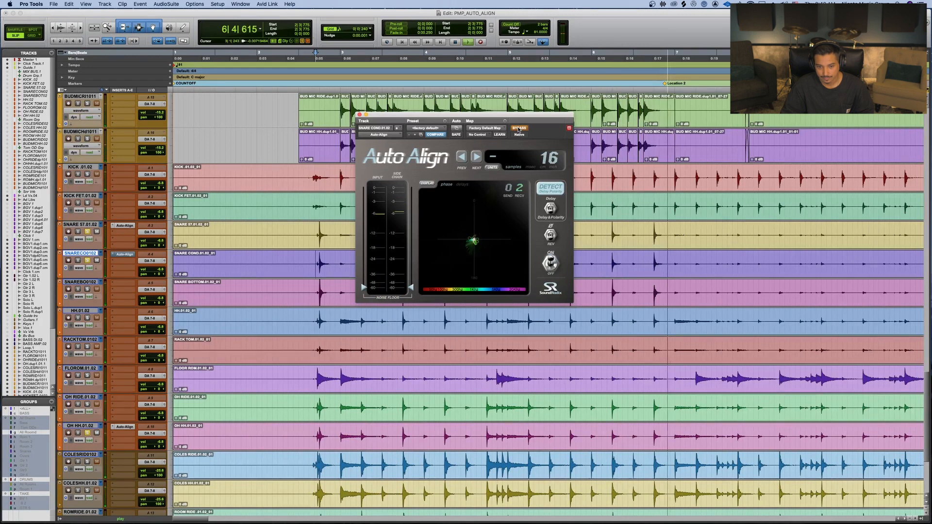
pyautogui.press('space')
pyautogui.press('space')
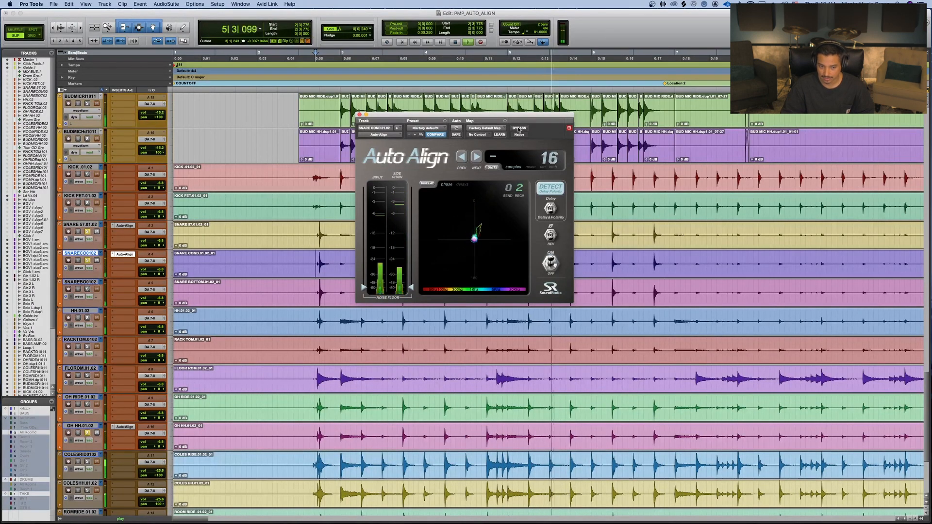
pyautogui.press('space')
# - Insert Sound Radix Auto-Align (mono) on the SNAREBO0102 track and set its receive to 2
pyautogui.click(124, 260)
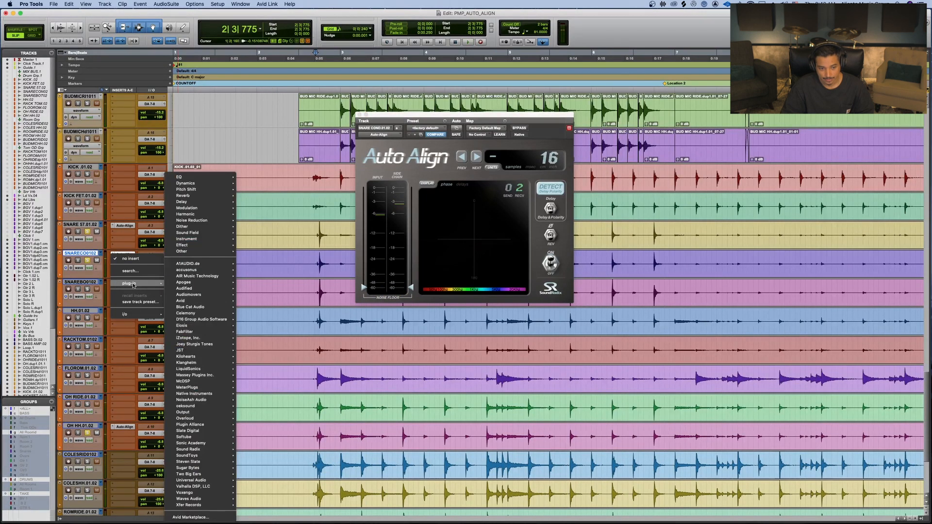
pyautogui.moveTo(140, 282)
pyautogui.moveTo(200, 449)
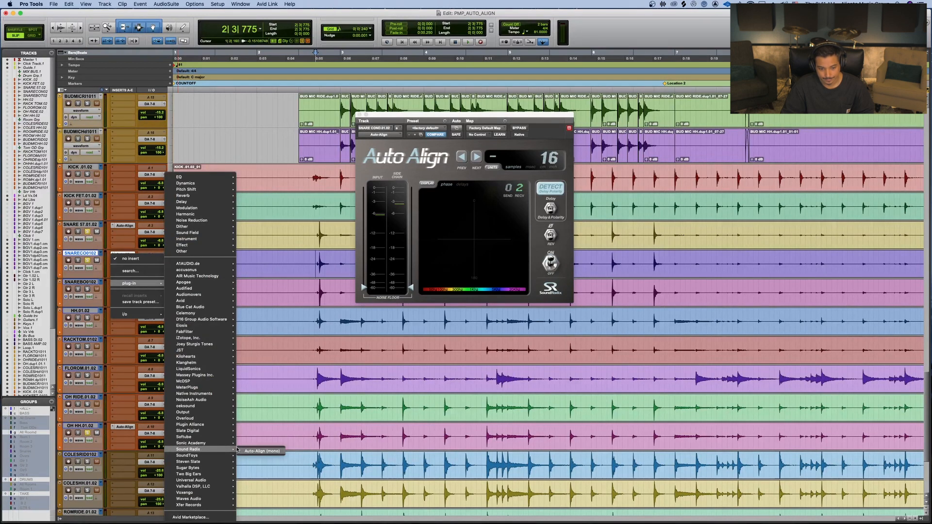
pyautogui.click(262, 451)
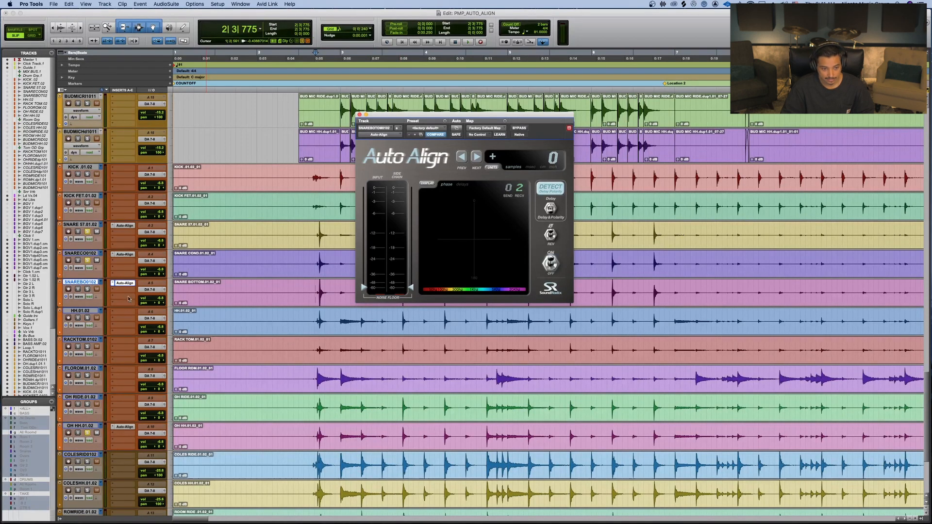
# - Audition the SNAREBO0102 track and run Auto-Align's Detect on it during playback
pyautogui.press('space')
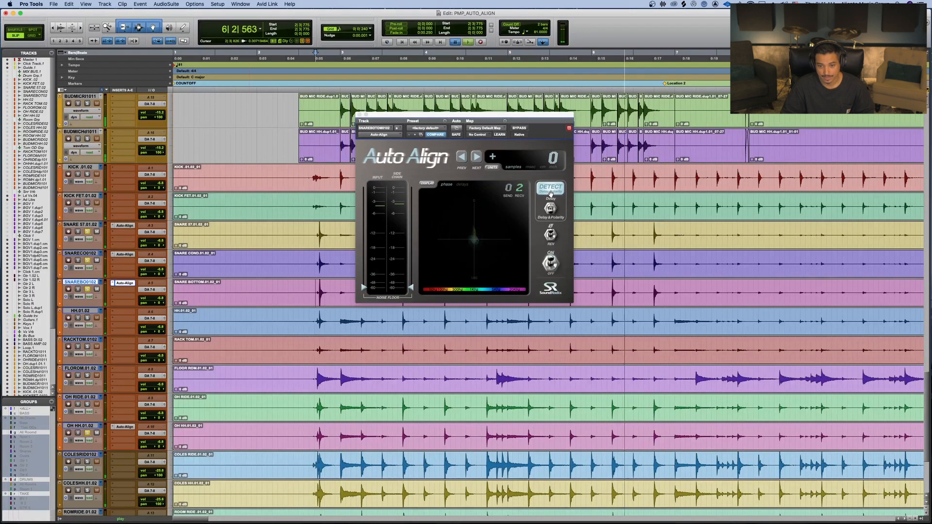
pyautogui.press('space')
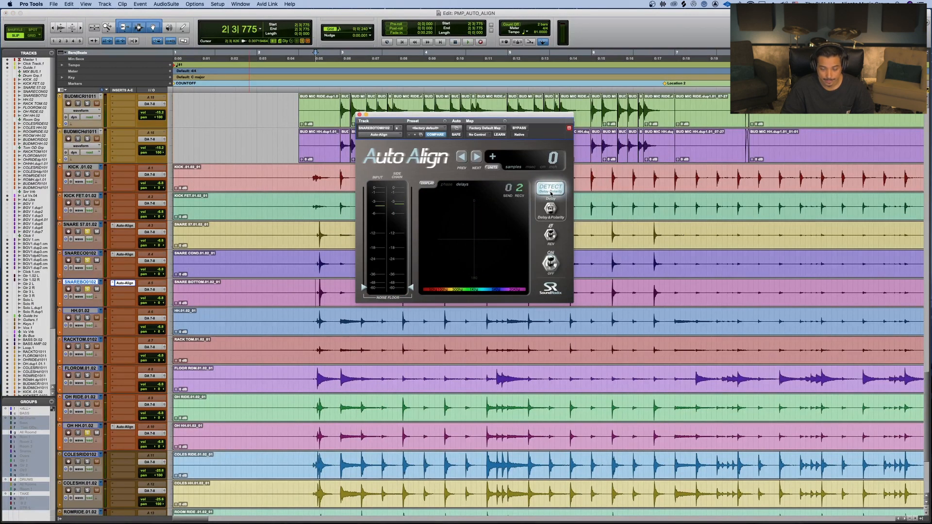
pyautogui.press('space')
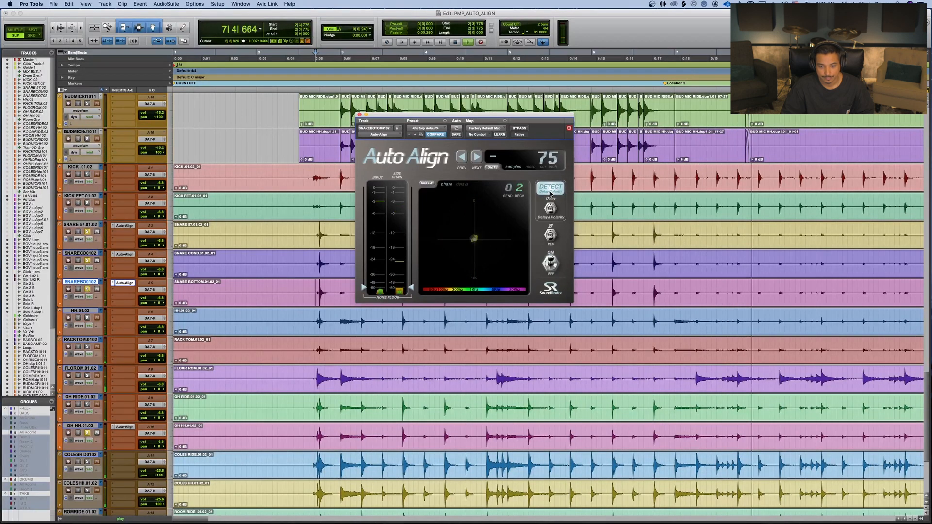
pyautogui.press('space')
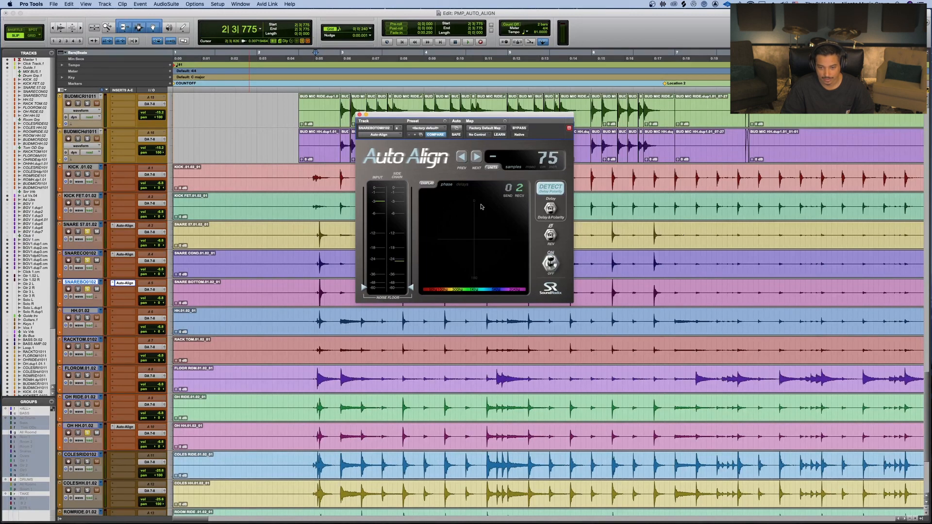
# - Listen to the SNAREBO0102 track in playback with its Auto-Align delay applied
pyautogui.press('space')
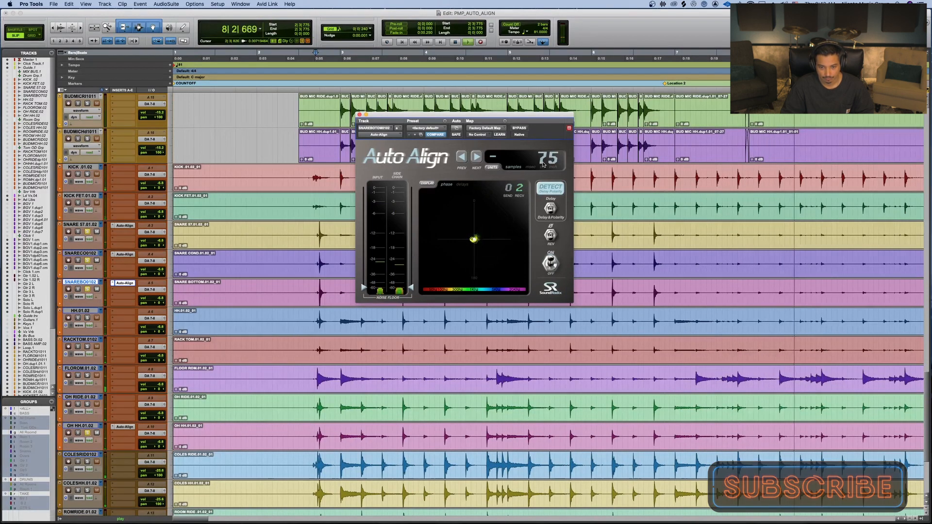
pyautogui.press('space')
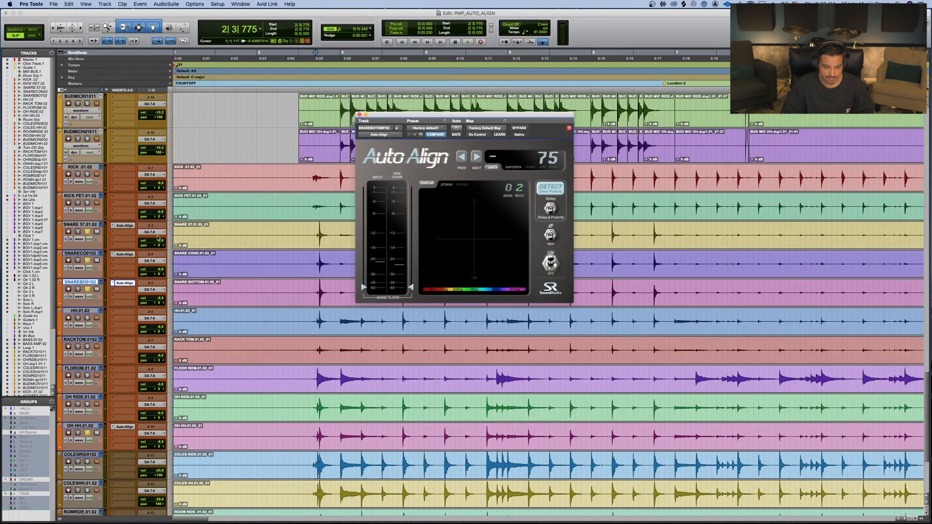
# - Insert Sound Radix Auto-Align (mono) on the KICK .01.02 track and set its receive to 1
pyautogui.click(113, 169)
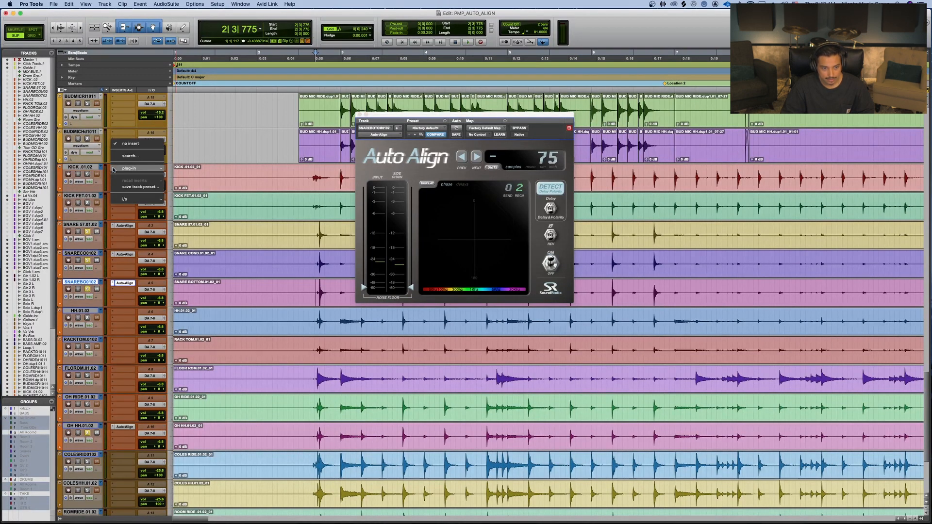
pyautogui.moveTo(140, 169)
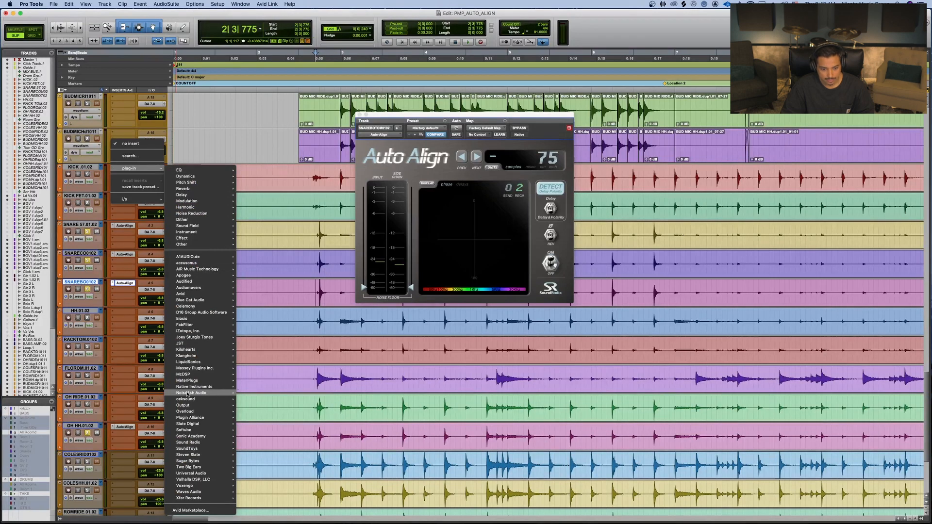
pyautogui.moveTo(189, 419)
pyautogui.moveTo(189, 443)
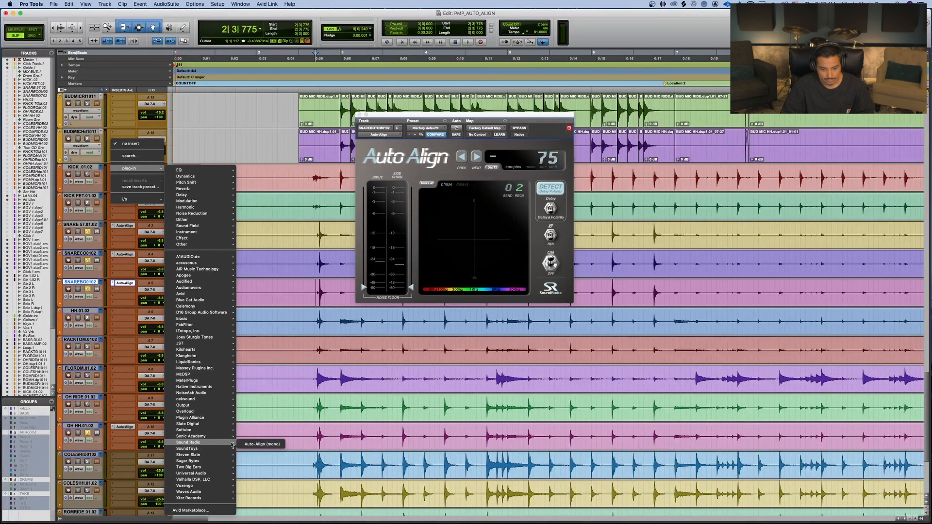
pyautogui.click(245, 443)
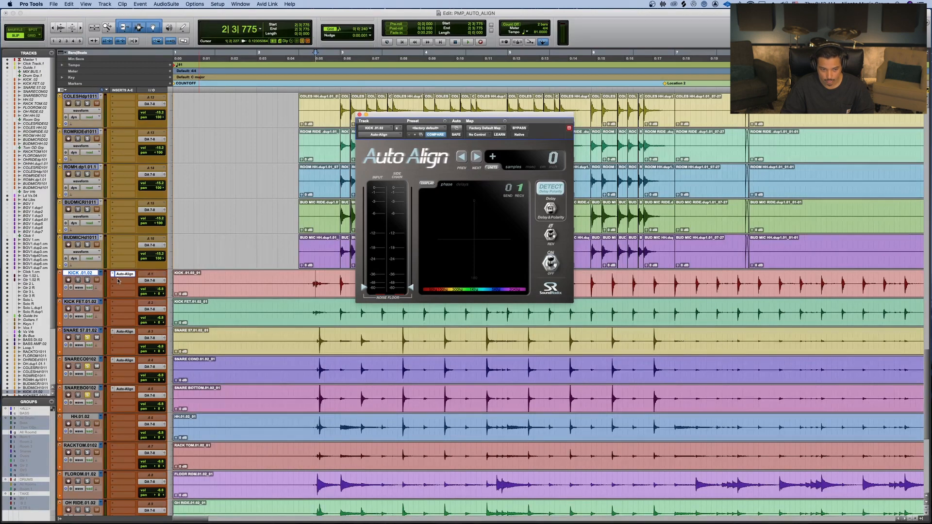
# - Audition the KICK .01.02 track and run Auto-Align's Detect on it during playback
pyautogui.scroll(-8, 117, 280)
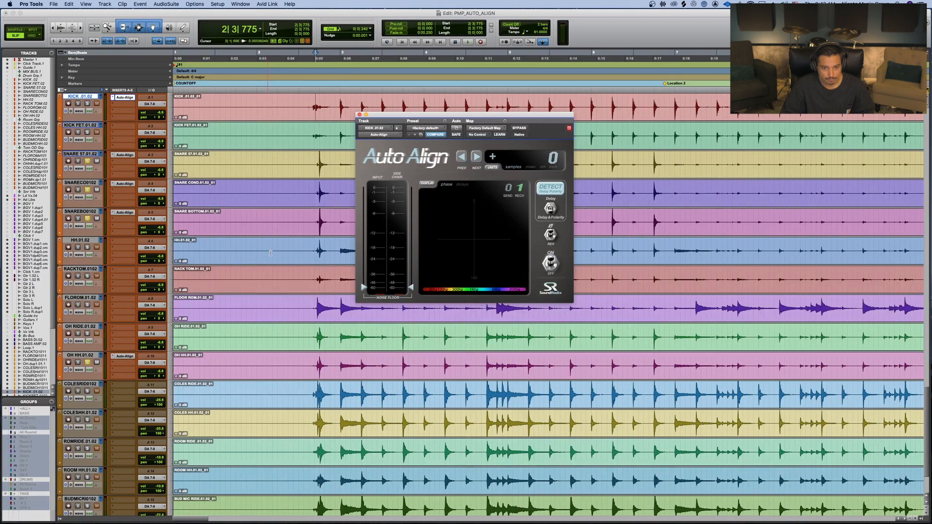
pyautogui.scroll(3, 270, 253)
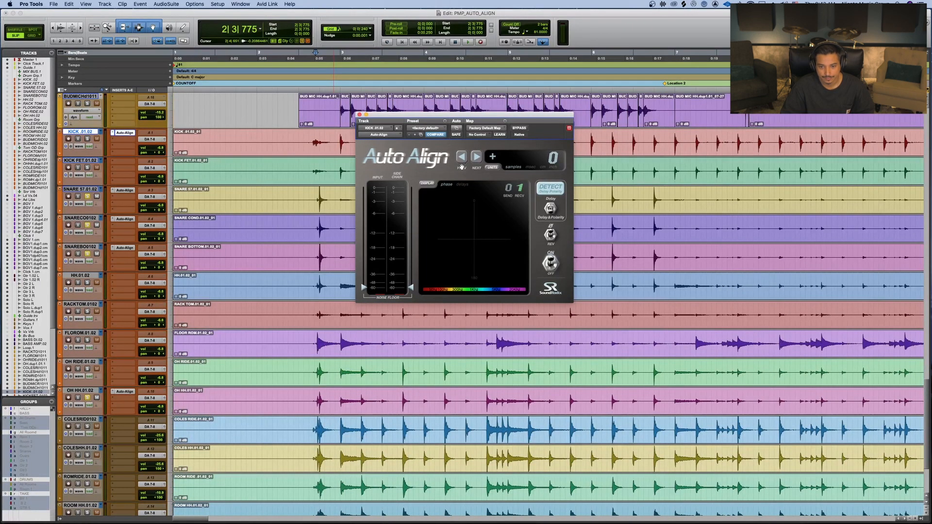
pyautogui.press('space')
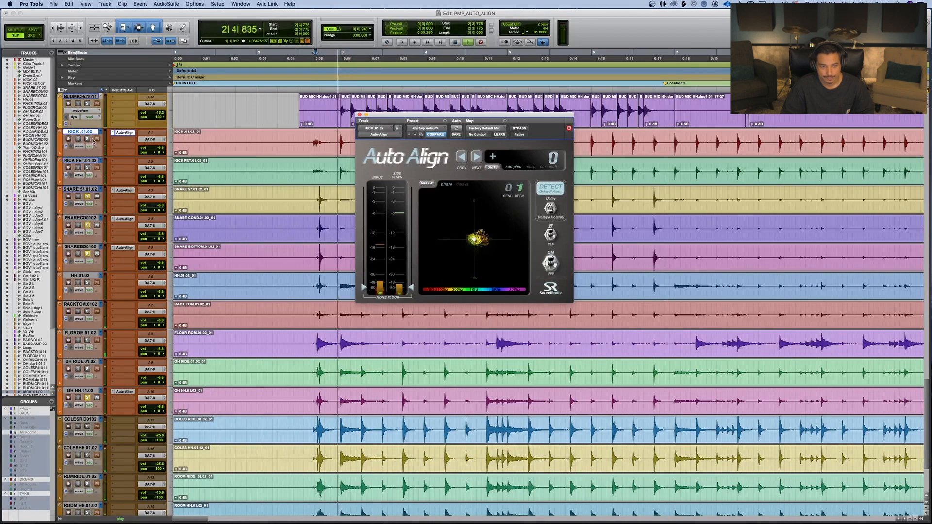
pyautogui.click(230, 129)
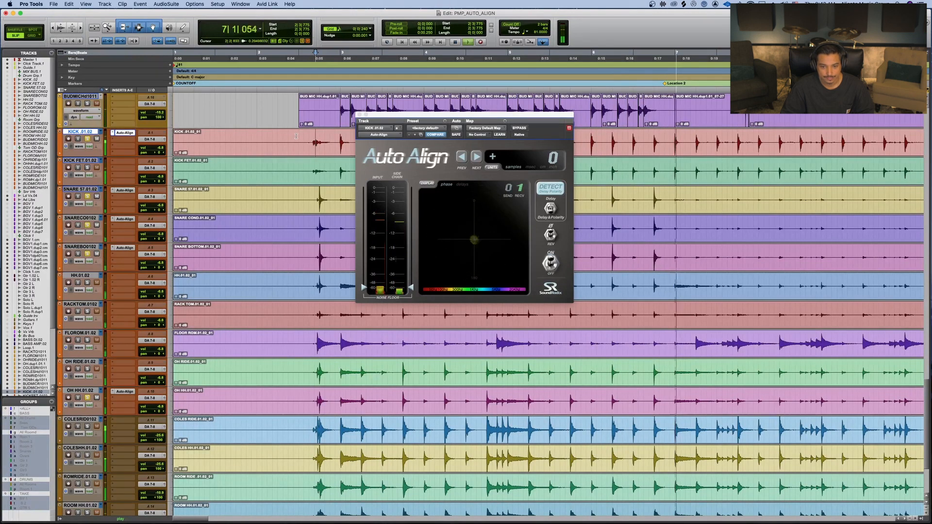
pyautogui.press('space')
pyautogui.click(546, 191)
pyautogui.press('space')
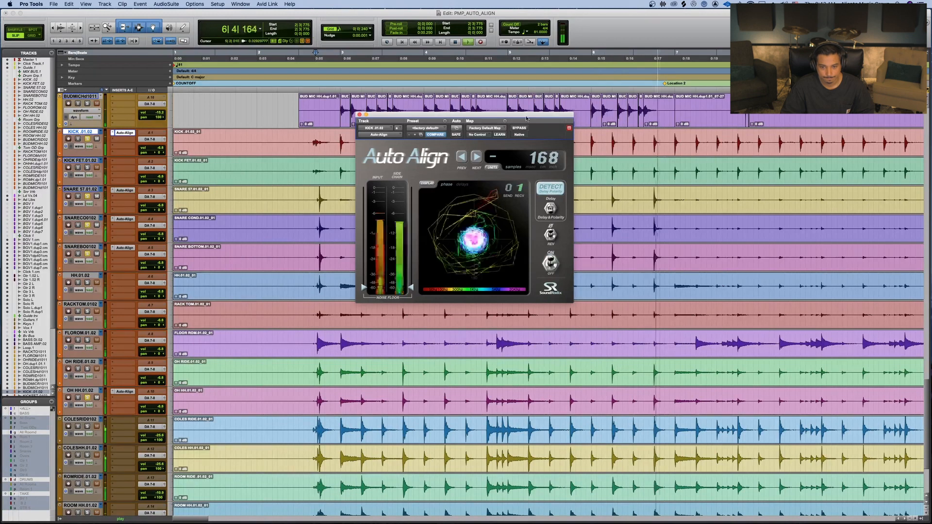
# - Compare the KICK .01.02 track with Auto-Align bypassed and active during playback, and set its send to 3
pyautogui.press('space')
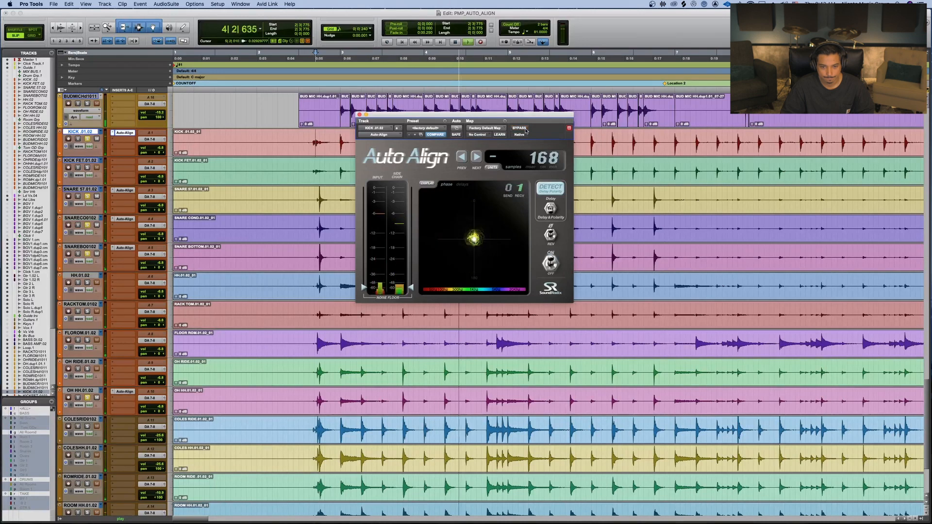
pyautogui.click(518, 128)
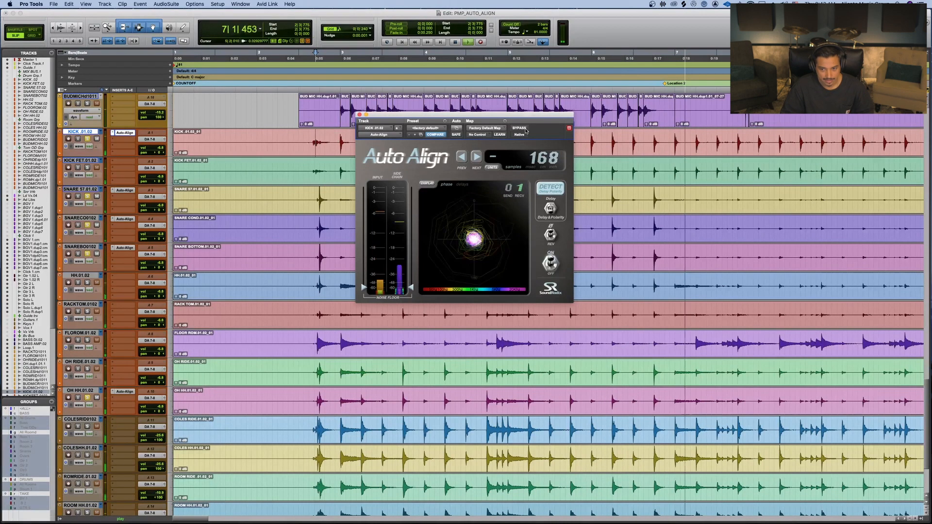
pyautogui.press('space')
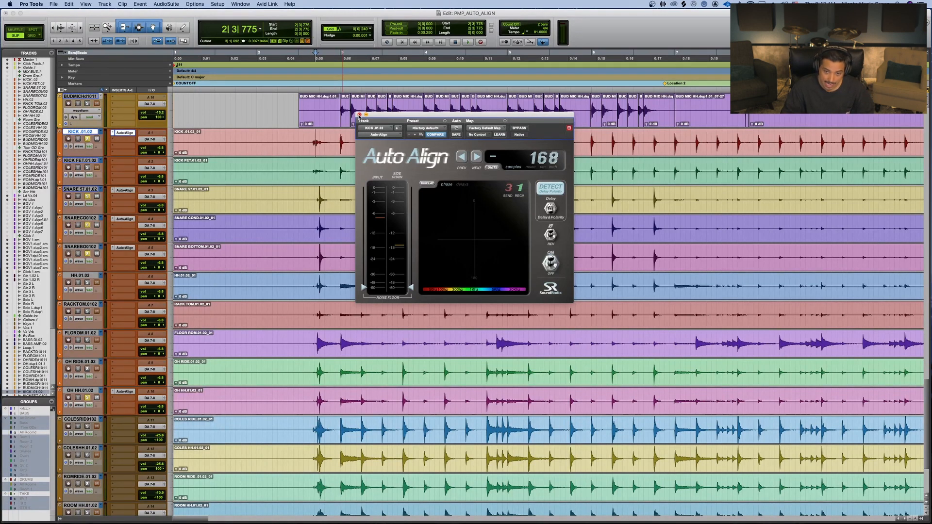
# - Insert Sound Radix Auto-Align (mono) on the KICK FET.01.02 track and set its receive to 3
pyautogui.click(116, 164)
pyautogui.moveTo(127, 162)
pyautogui.moveTo(219, 401)
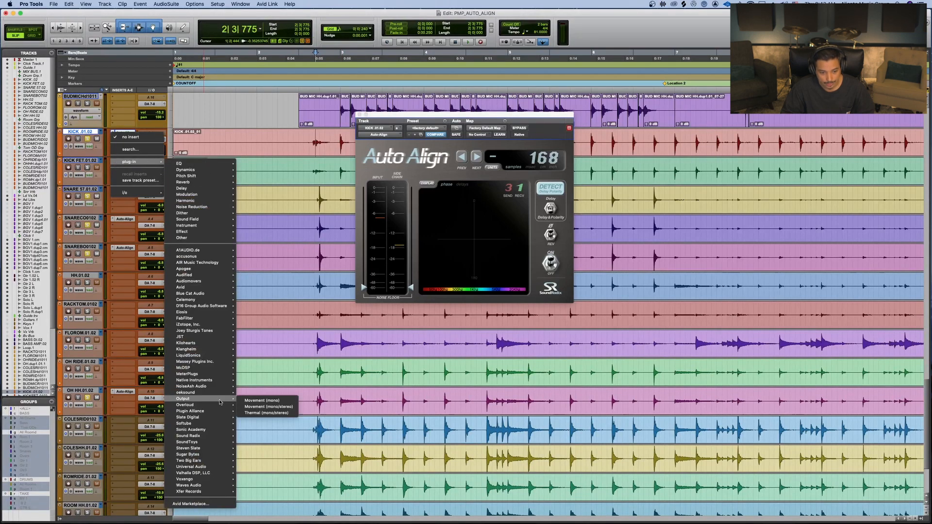
pyautogui.moveTo(223, 436)
pyautogui.click(256, 436)
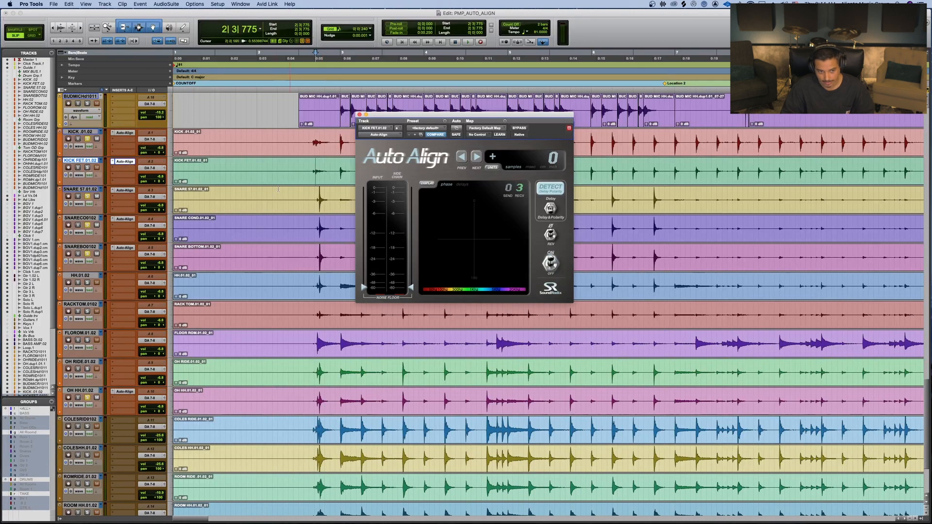
# - Solo the KICK FET.01.02 track alongside KICK .01.02 and run Auto-Align's Detect on it during playback
pyautogui.click(88, 169)
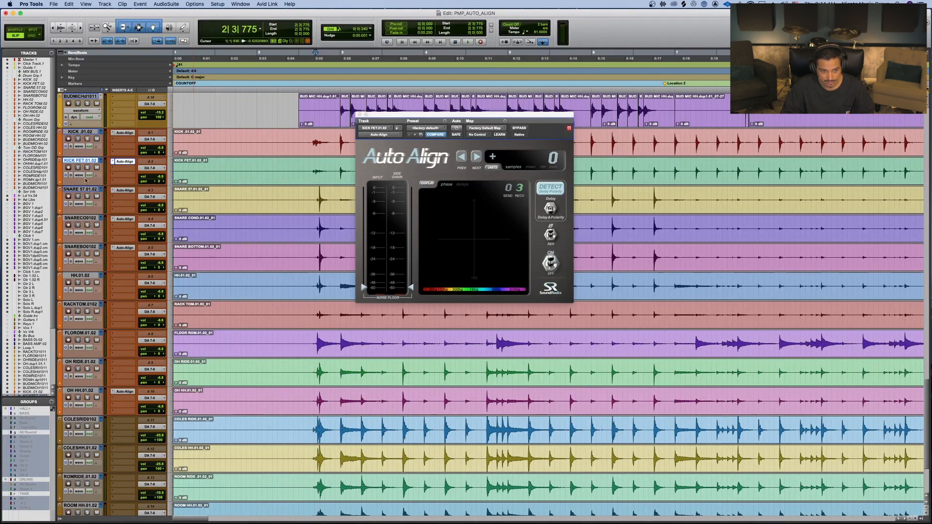
pyautogui.press('space')
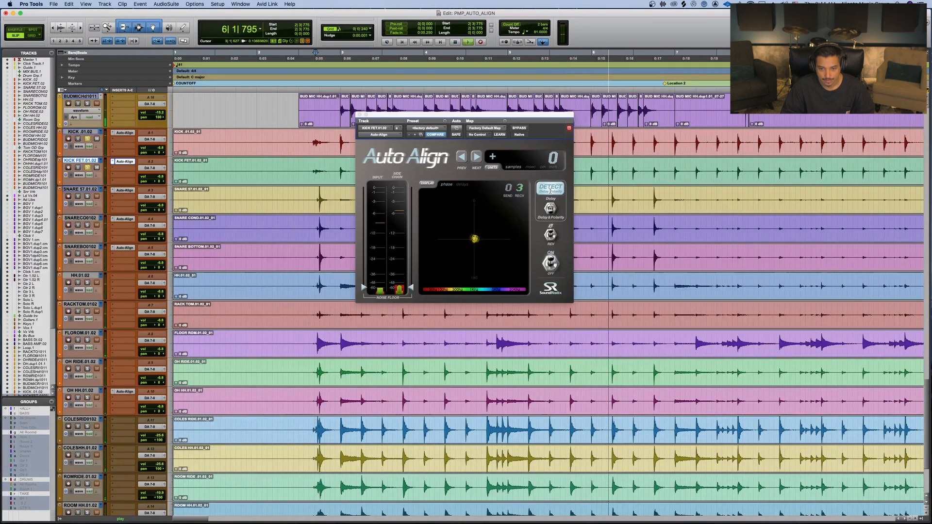
pyautogui.press('space')
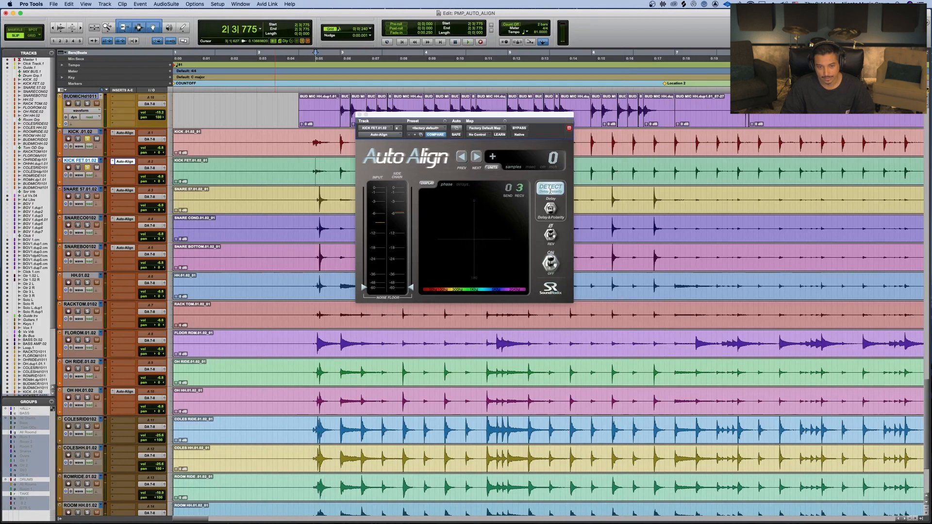
pyautogui.click(550, 190)
pyautogui.press('space')
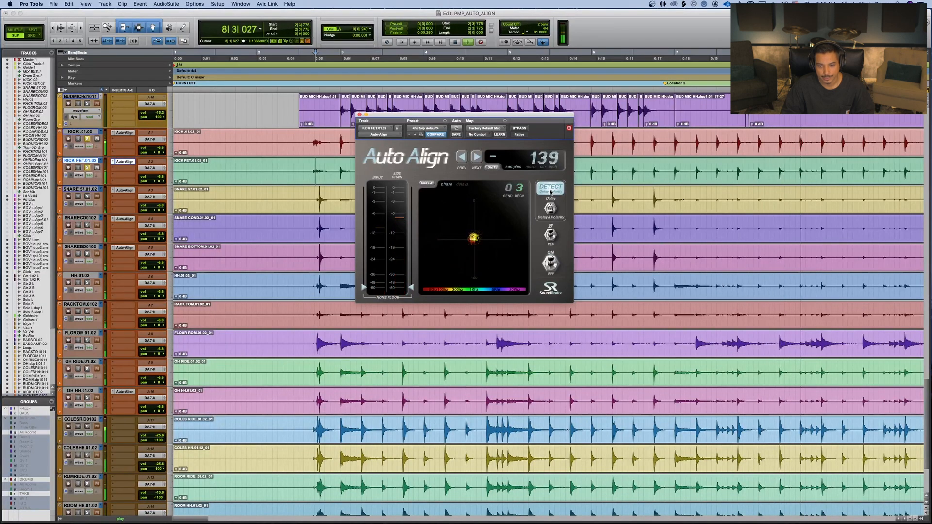
# - Replay the two kick tracks and compare KICK FET.01.02 with Auto-Align bypassed and active
pyautogui.press('space')
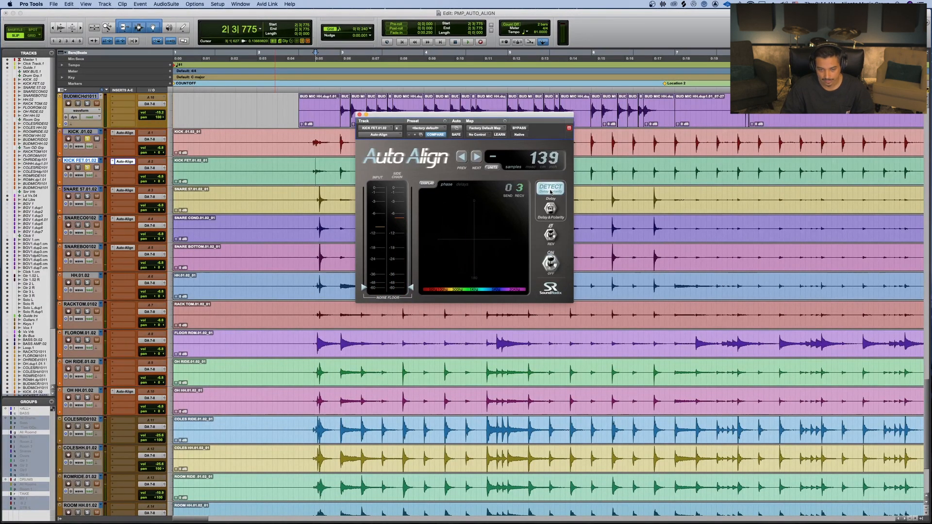
pyautogui.press('space')
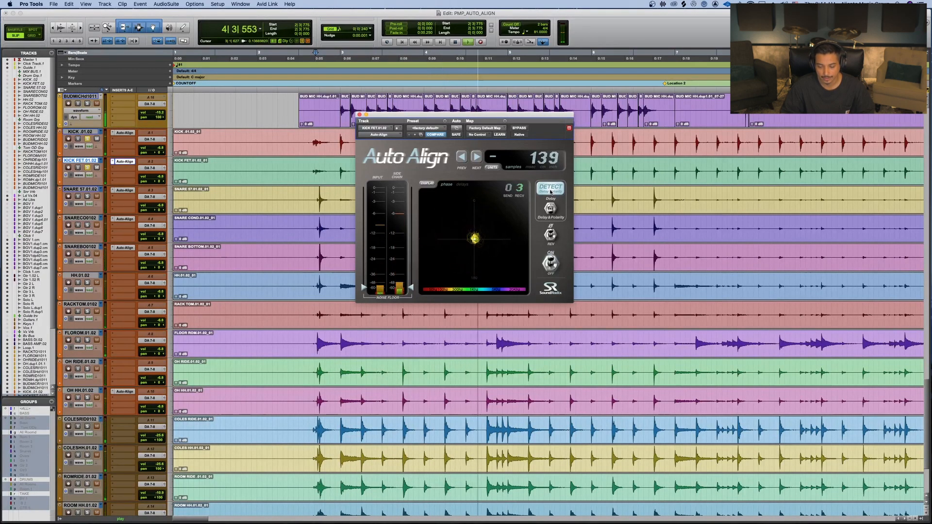
pyautogui.click(520, 128)
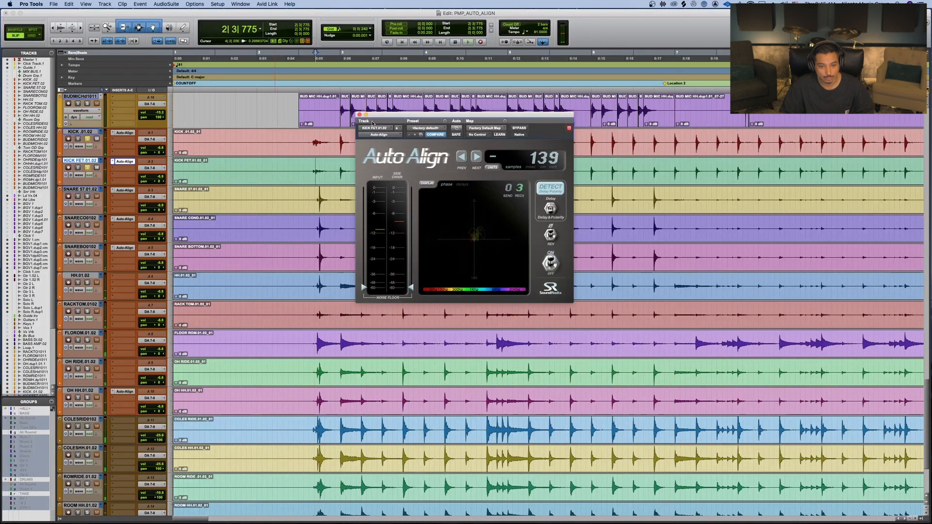
# - Insert Sound Radix Auto-Align (mono) on the HH.01.02 track and set its receive to 1
pyautogui.click(115, 280)
pyautogui.moveTo(141, 276)
pyautogui.moveTo(182, 450)
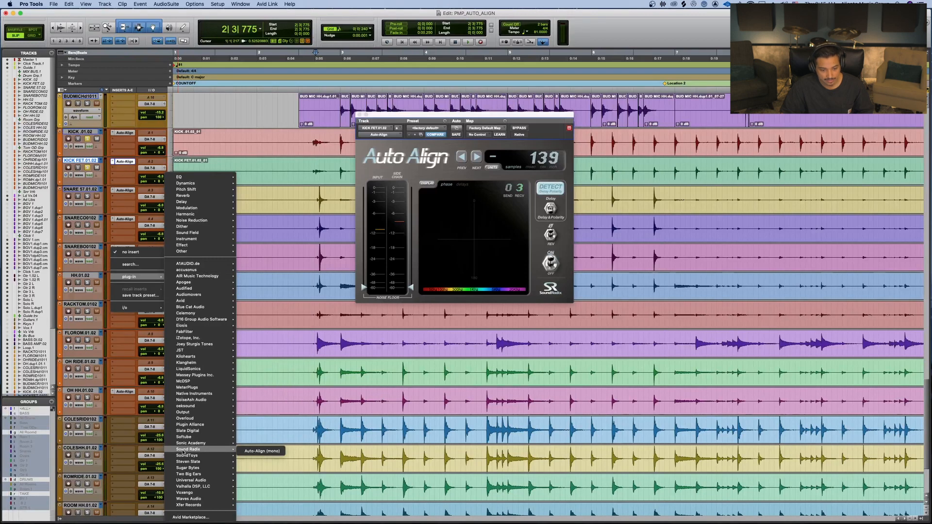
pyautogui.click(245, 450)
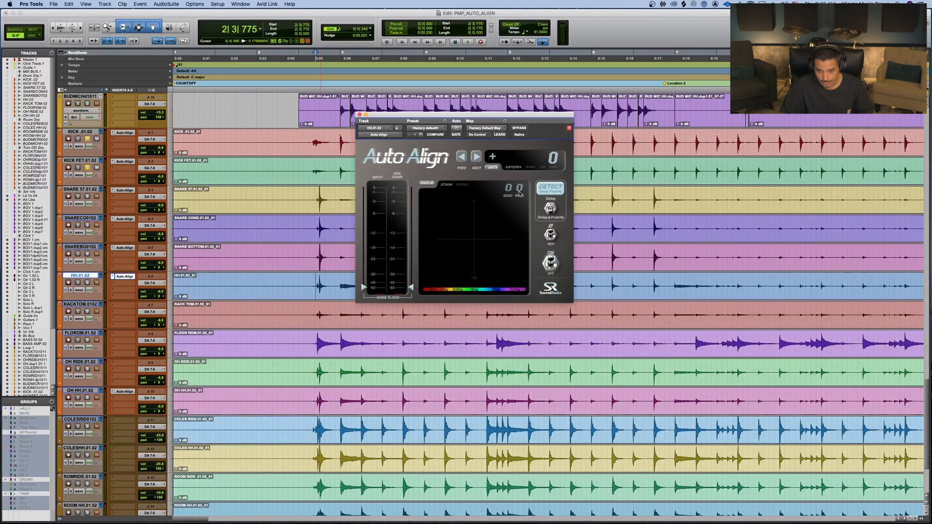
# - Run Auto-Align's Detect on the HH.01.02 track during playback and solo the track to hear it
pyautogui.press('space')
pyautogui.click(551, 192)
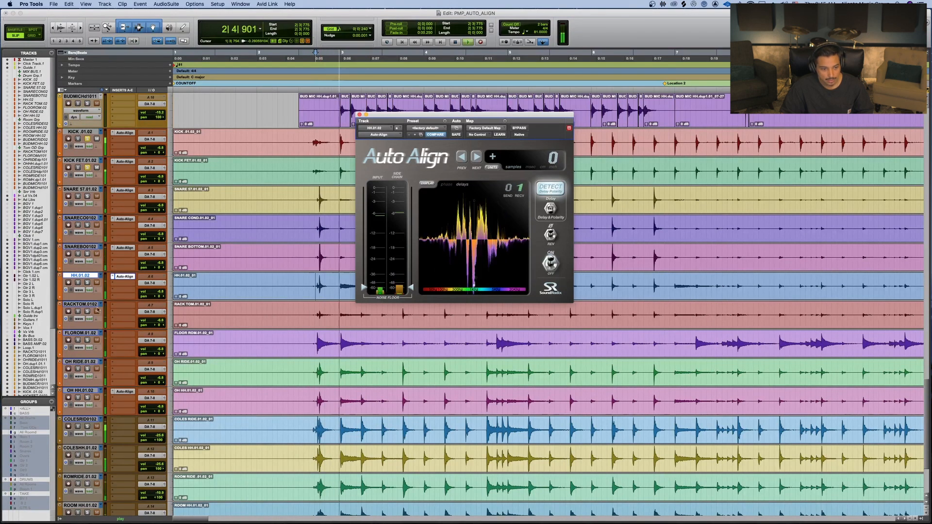
pyautogui.click(88, 283)
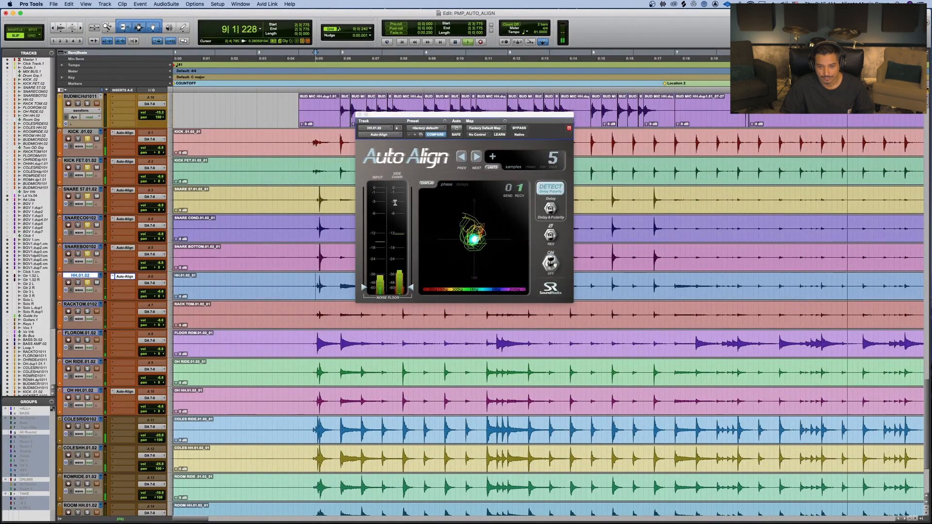
pyautogui.press('space')
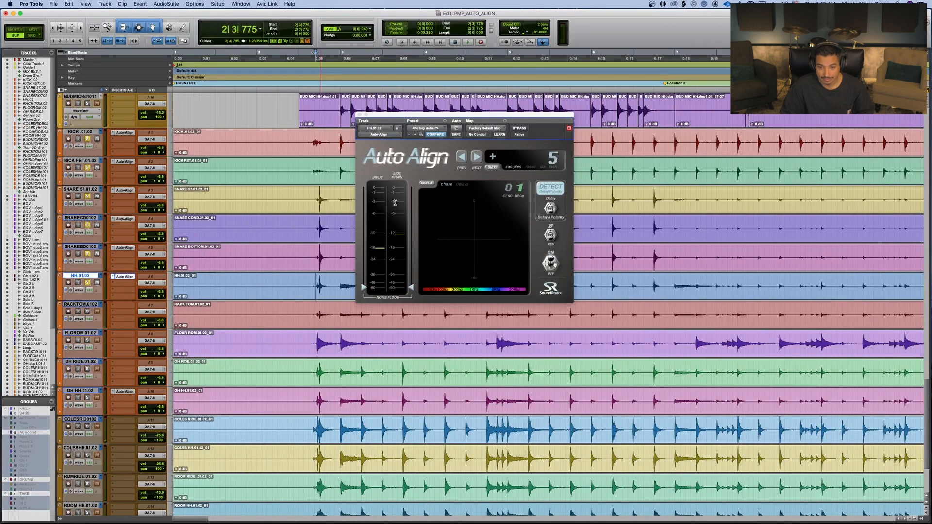
# - Insert Sound Radix Auto-Align (mono) on the RACKTOM.0102 track and set its receive to 1
pyautogui.click(113, 306)
pyautogui.moveTo(132, 306)
pyautogui.moveTo(187, 301)
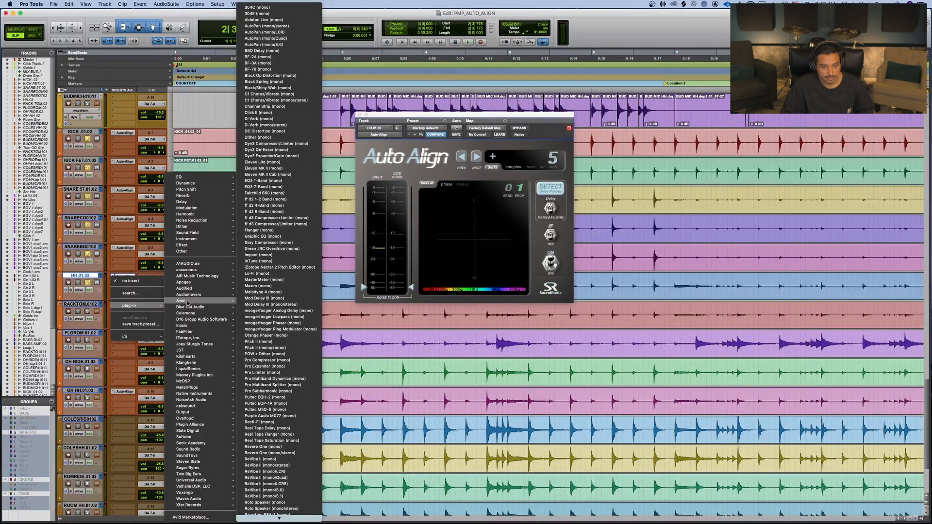
pyautogui.moveTo(201, 446)
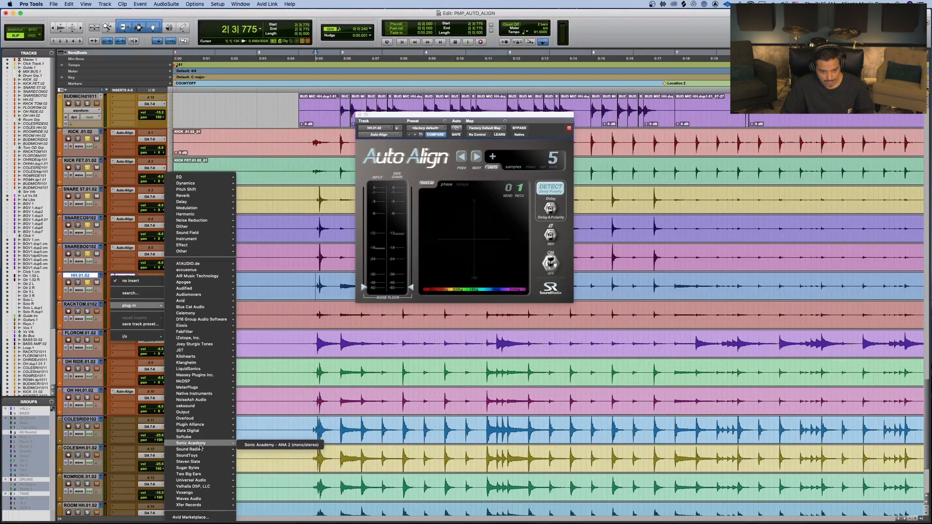
pyautogui.click(247, 450)
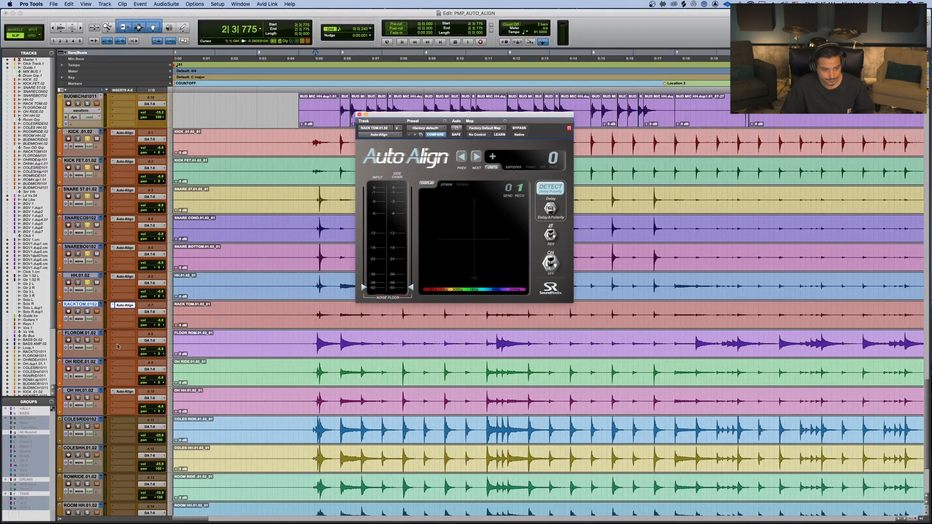
# - Solo the RACKTOM.0102 track and run Auto-Align's Detect on it while playing from just before bar 26
pyautogui.click(89, 311)
pyautogui.hscroll(20, 330, 354)
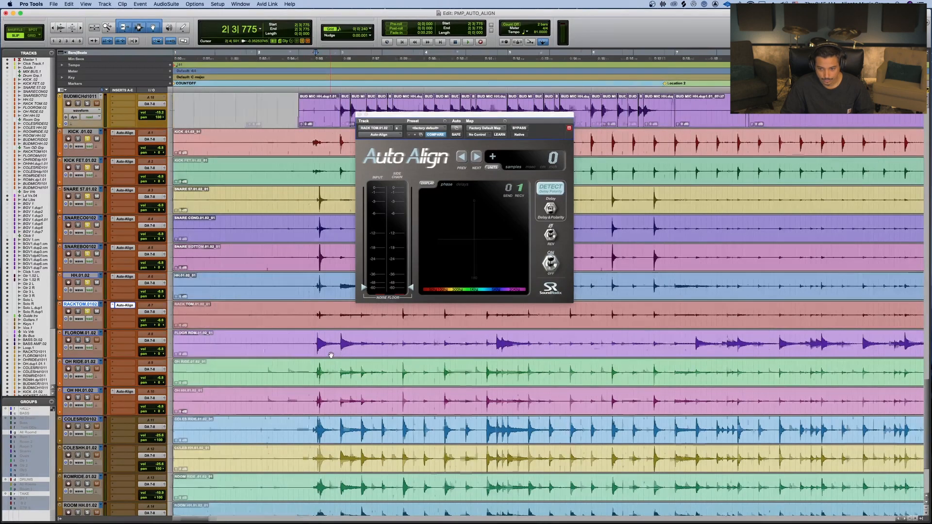
pyautogui.hscroll(5, 330, 355)
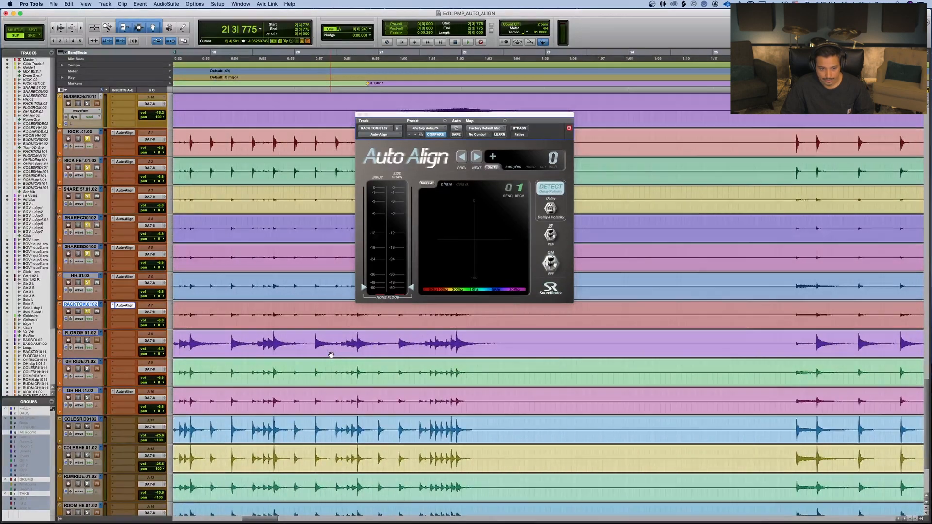
pyautogui.hscroll(15, 330, 355)
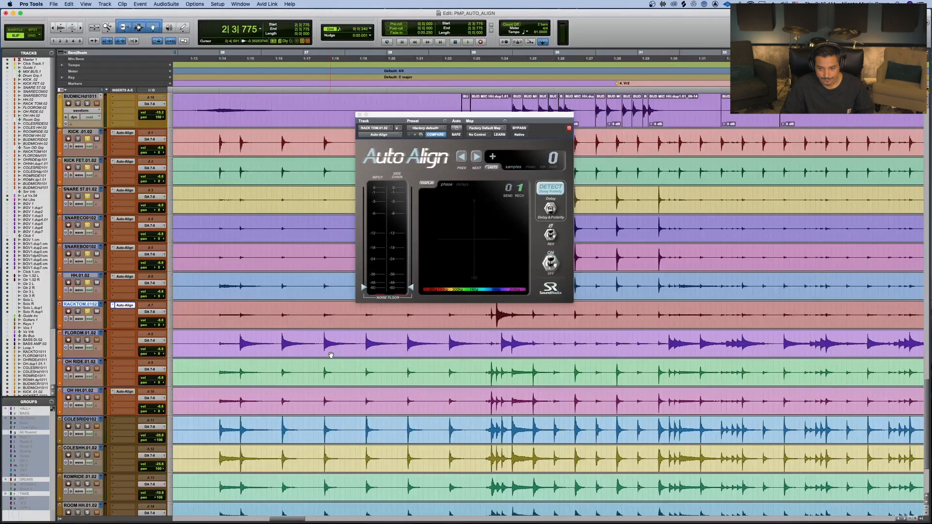
pyautogui.hscroll(-2, 330, 355)
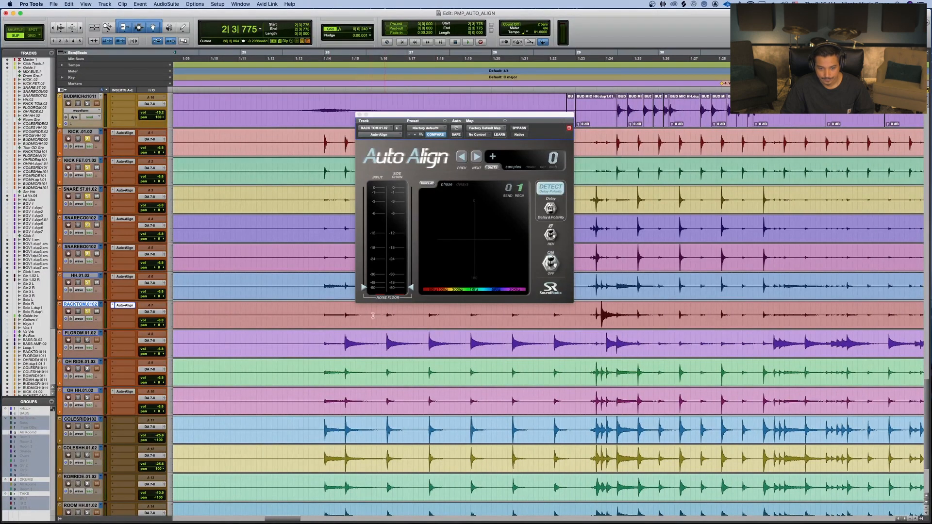
pyautogui.click(325, 309)
pyautogui.press('space')
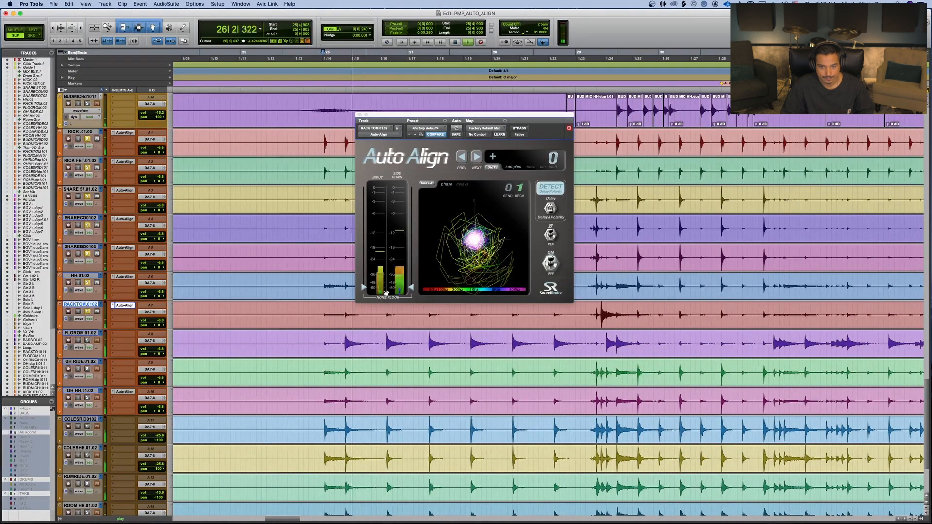
pyautogui.click(543, 189)
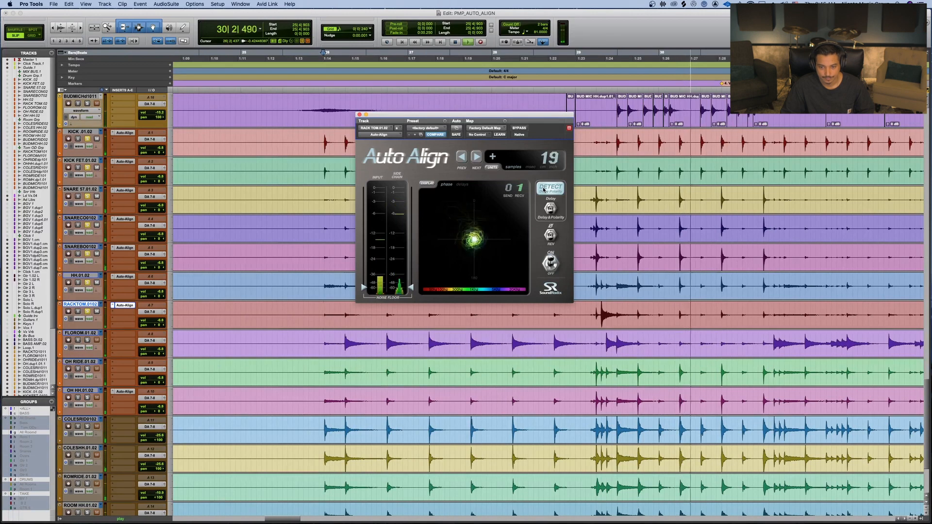
pyautogui.press('space')
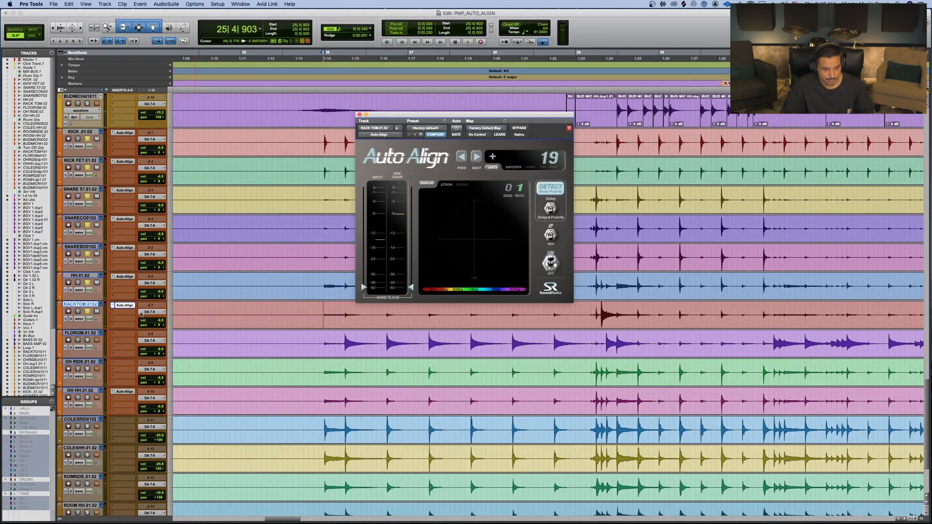
# - Insert Sound Radix Auto-Align (mono) on the FLOROM.01.02 track
pyautogui.click(114, 335)
pyautogui.moveTo(137, 335)
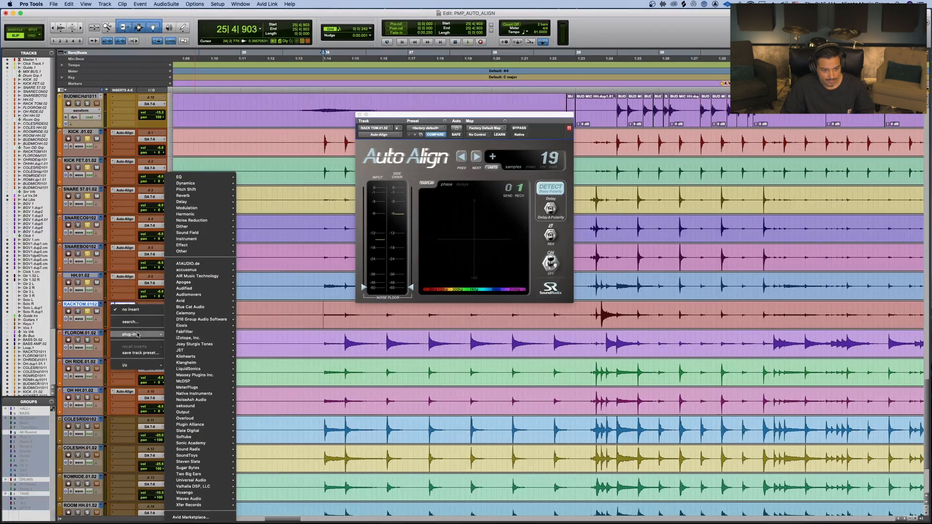
pyautogui.moveTo(191, 449)
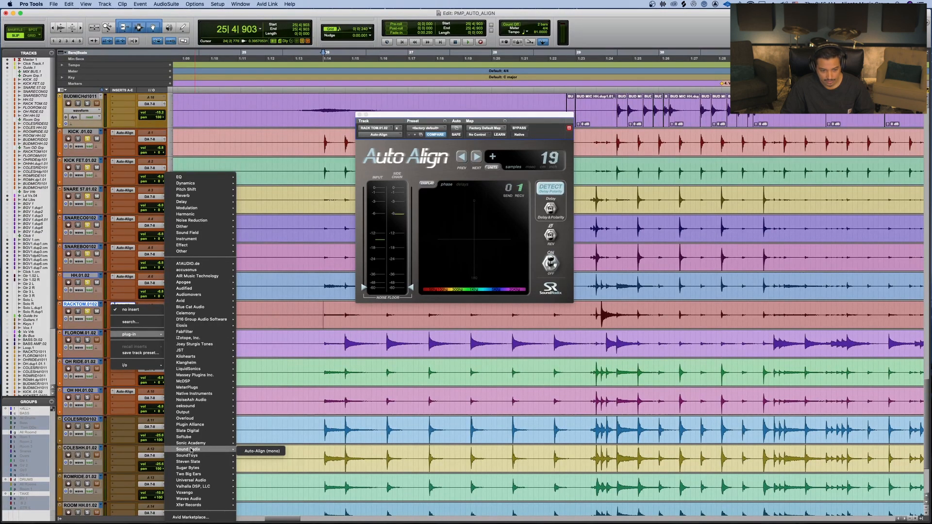
pyautogui.click(262, 450)
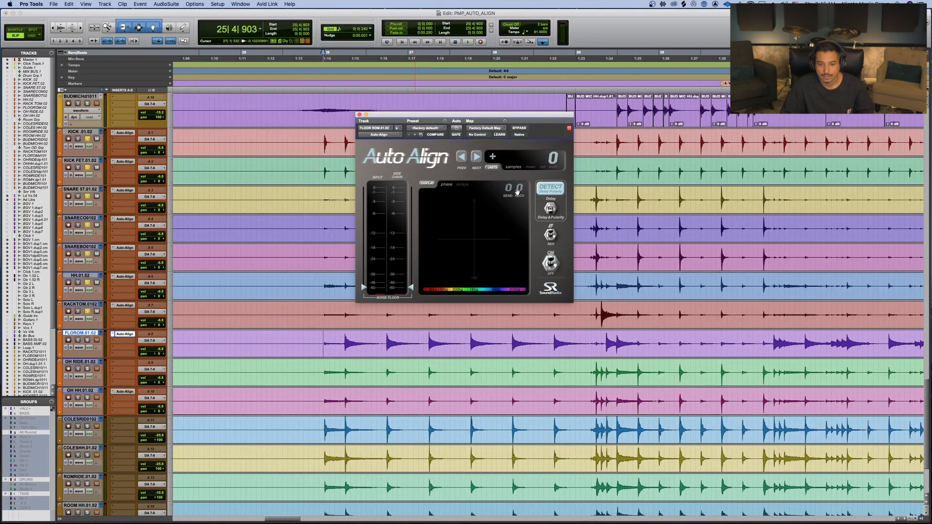
pyautogui.click(547, 187)
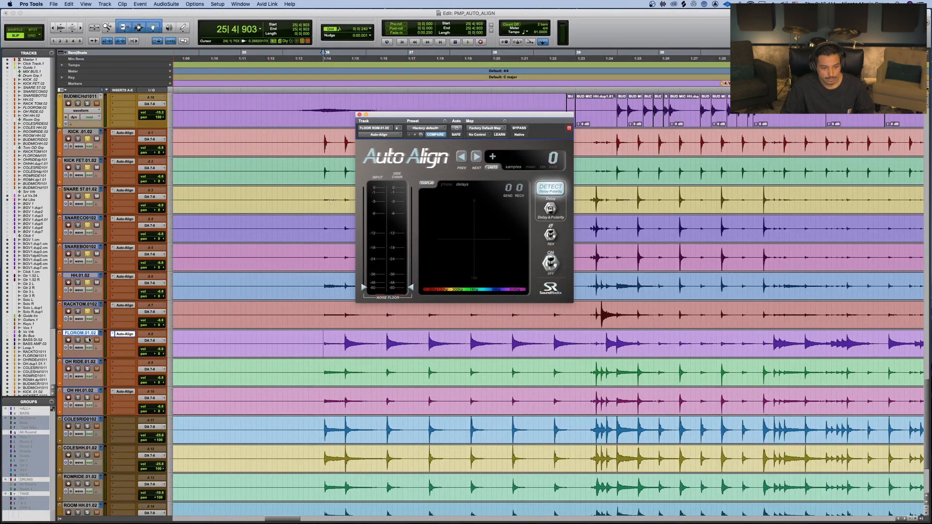
# - Set Auto-Align's receive to 1 on FLOROM.01.02, run Detect while playing the opening floor tom hits, and compare with bypass
pyautogui.click(88, 341)
pyautogui.hscroll(-15, 238, 337)
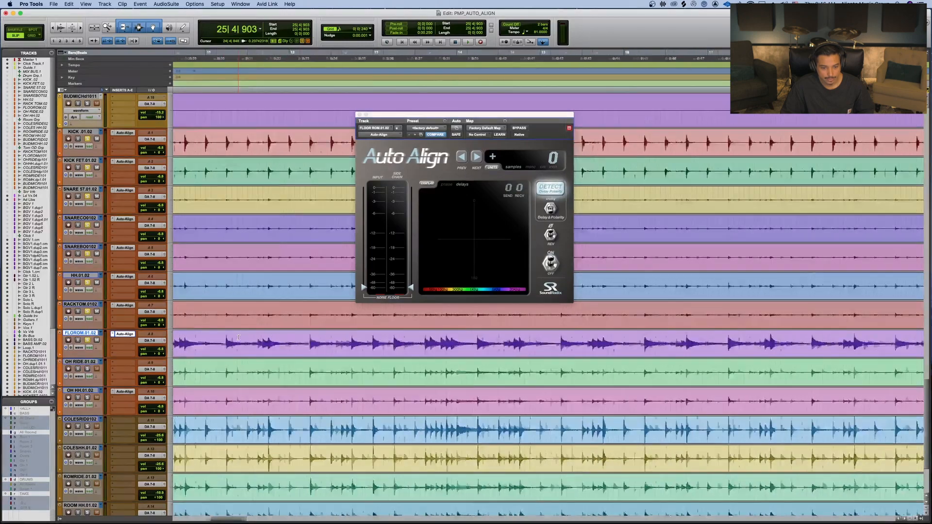
pyautogui.hscroll(-8, 238, 338)
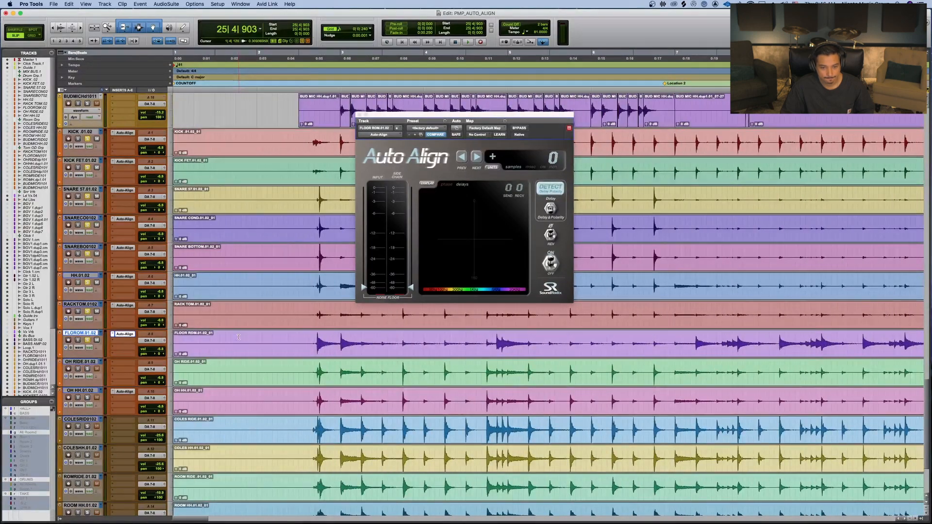
pyautogui.hscroll(2, 314, 328)
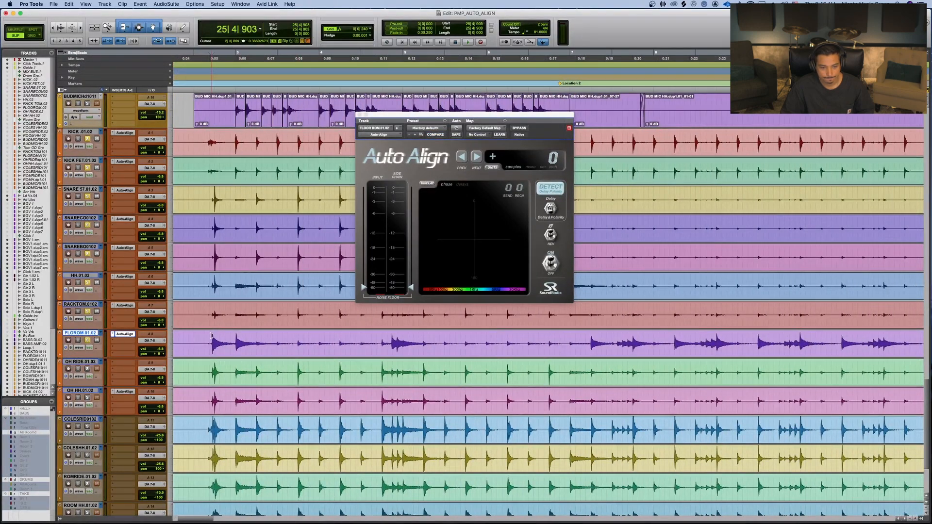
pyautogui.press('space')
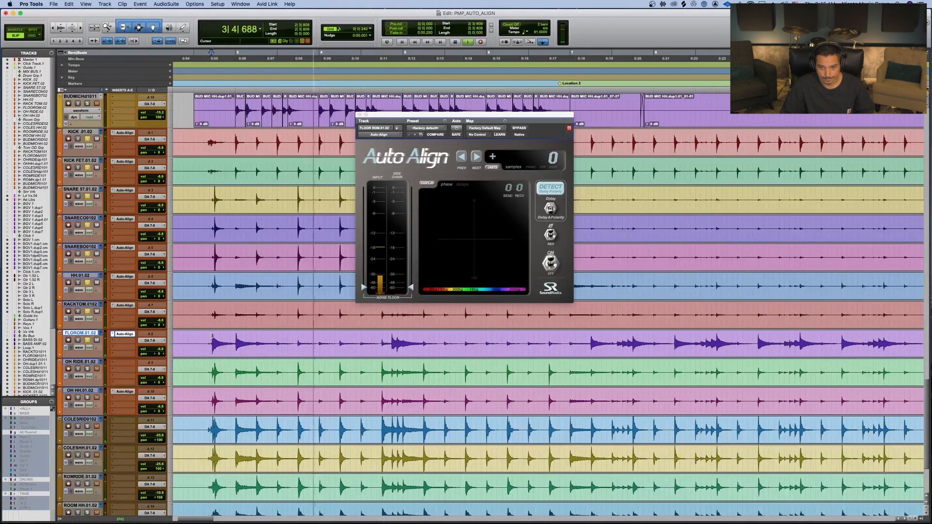
pyautogui.click(462, 185)
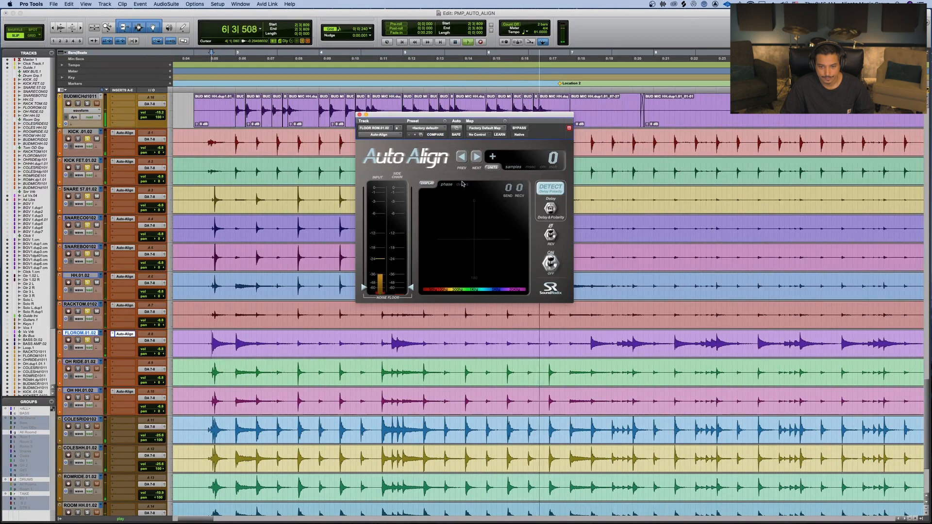
pyautogui.click(541, 187)
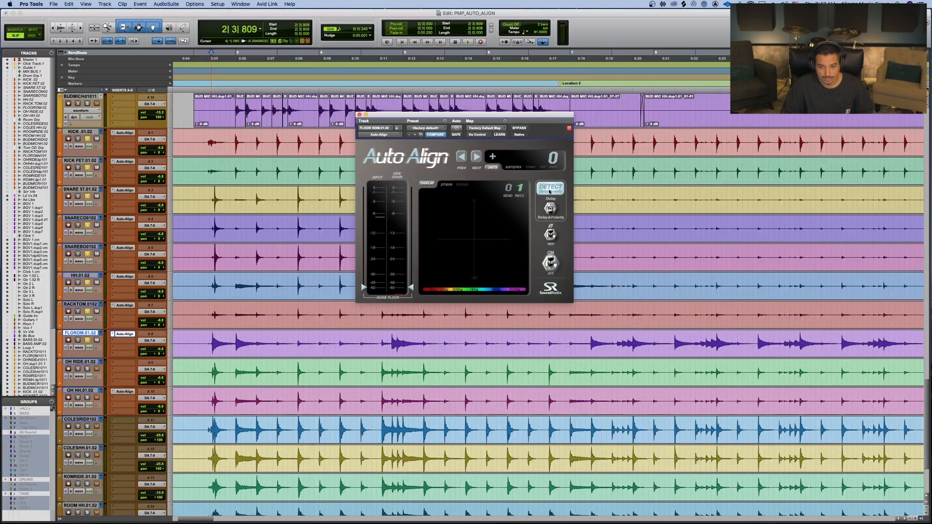
pyautogui.press('space')
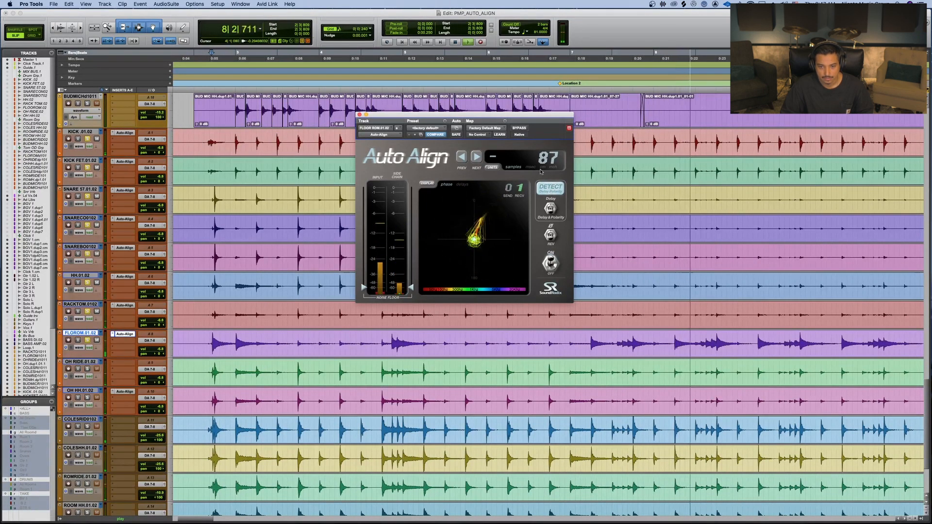
pyautogui.click(519, 128)
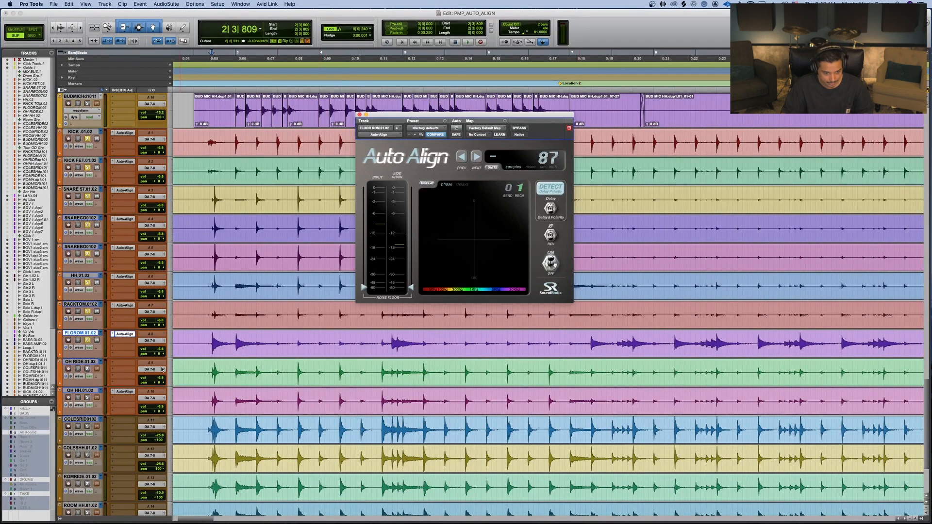
# - Insert Sound Radix Auto-Align (mono) on the OH RIDE.01.02 track and set its receive to 1
pyautogui.click(115, 362)
pyautogui.moveTo(139, 363)
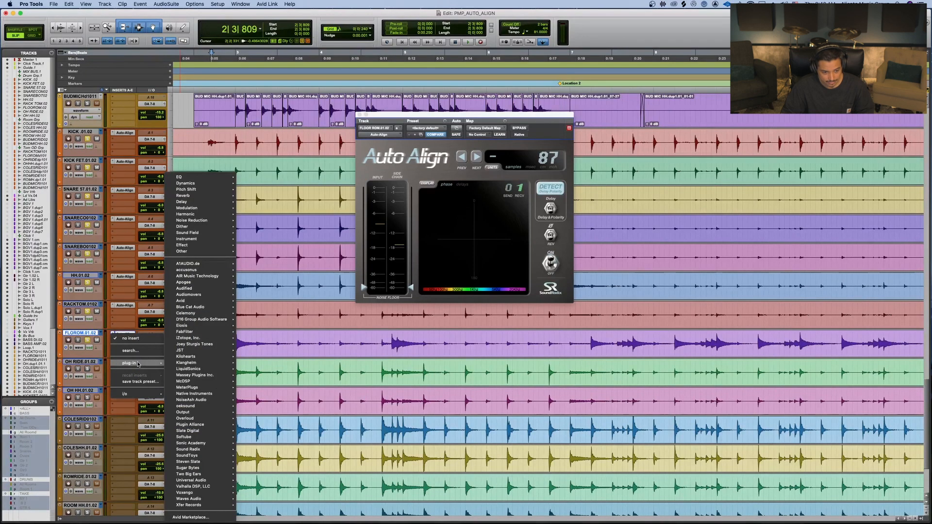
pyautogui.moveTo(208, 451)
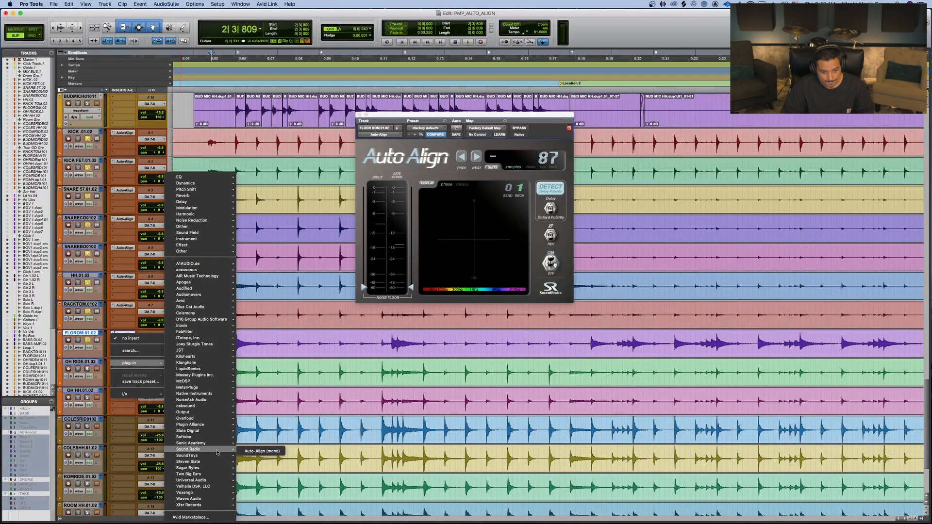
pyautogui.click(262, 451)
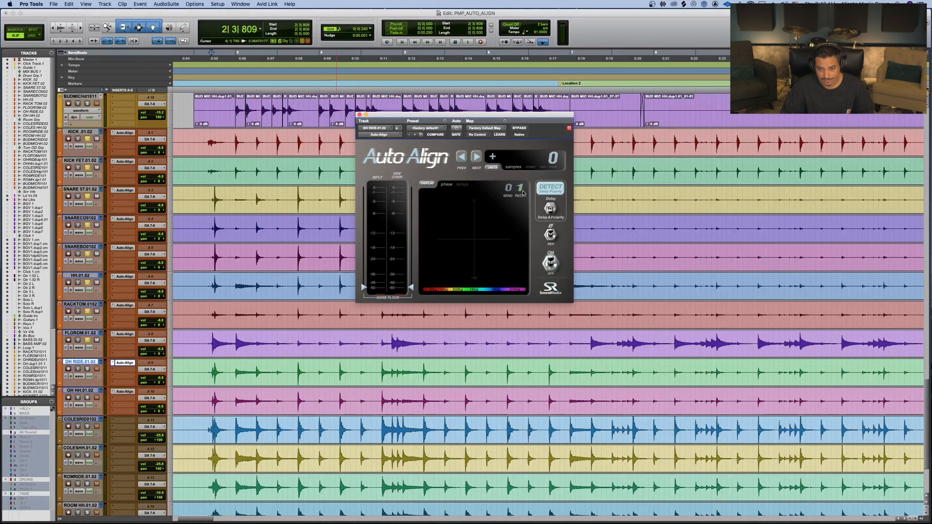
# - Run Auto-Align's Detect on the OH RIDE.01.02 track during playback, then stop and close the plug-in window
pyautogui.press('space')
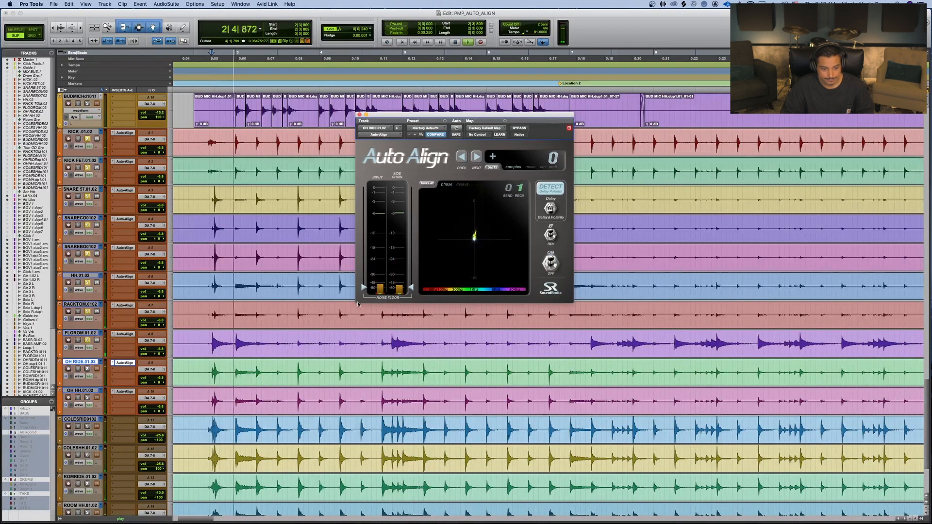
pyautogui.click(180, 395)
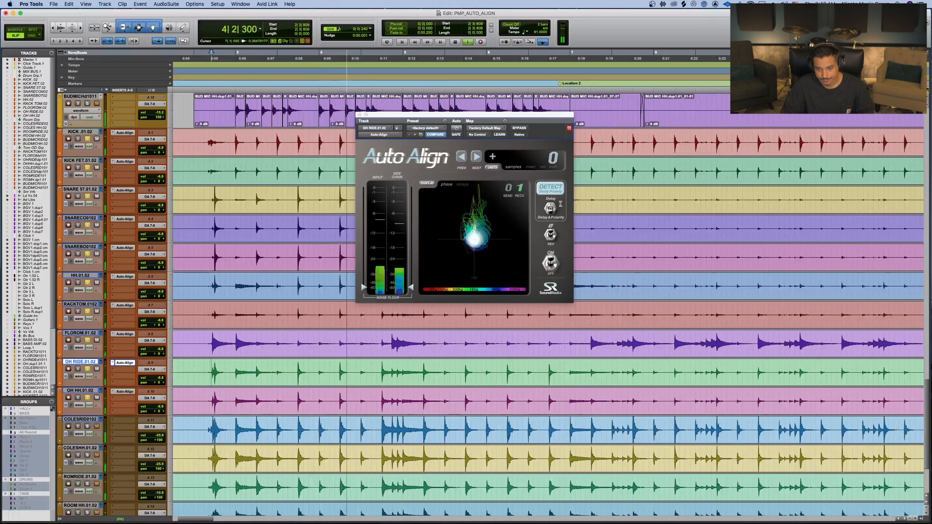
pyautogui.click(549, 189)
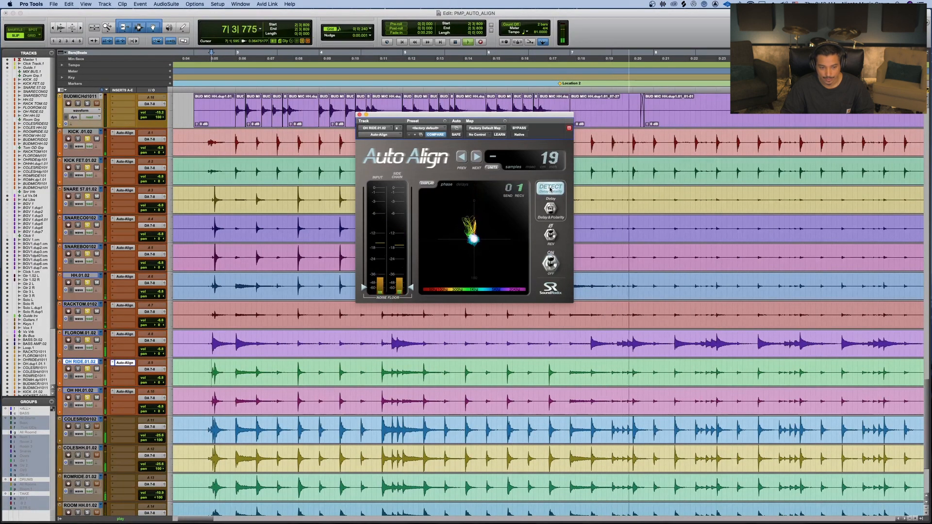
pyautogui.press('space')
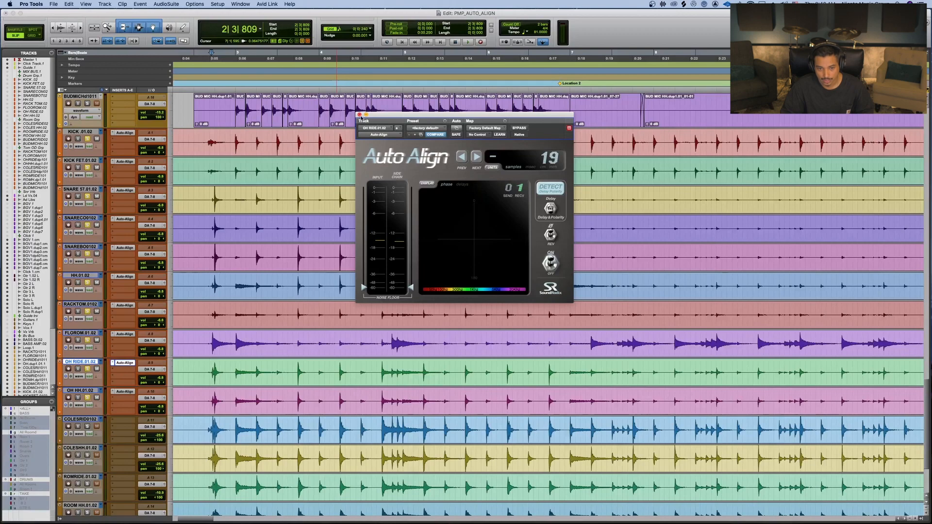
pyautogui.click(359, 115)
# - Select the tracks from KICK .01.02 to OH HH.01.02 and play them together from just before bar 38
pyautogui.press('r')
pyautogui.press('r')
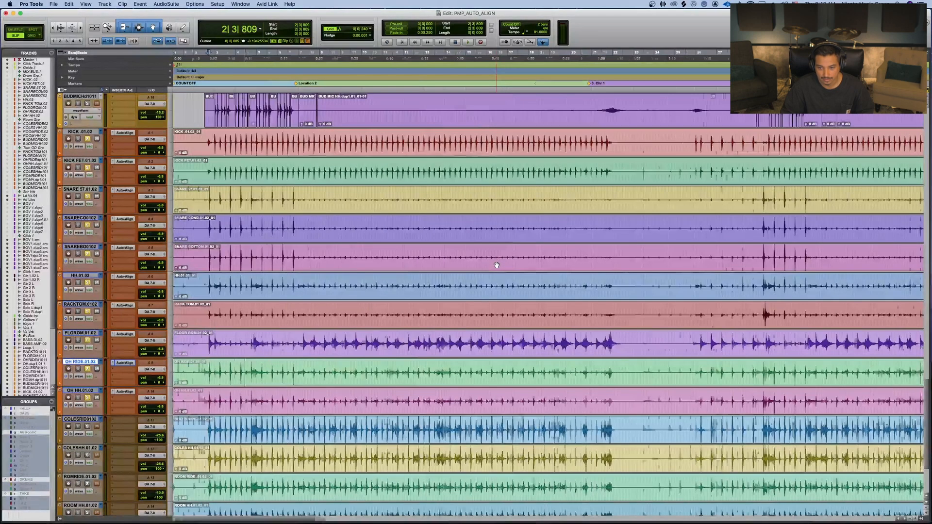
pyautogui.hscroll(10, 496, 265)
pyautogui.hscroll(-2, 496, 265)
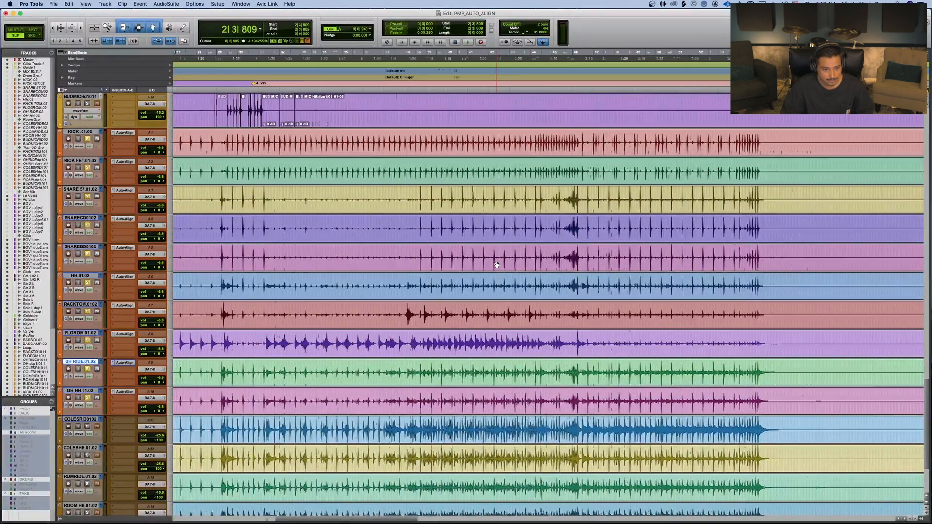
pyautogui.click(455, 140)
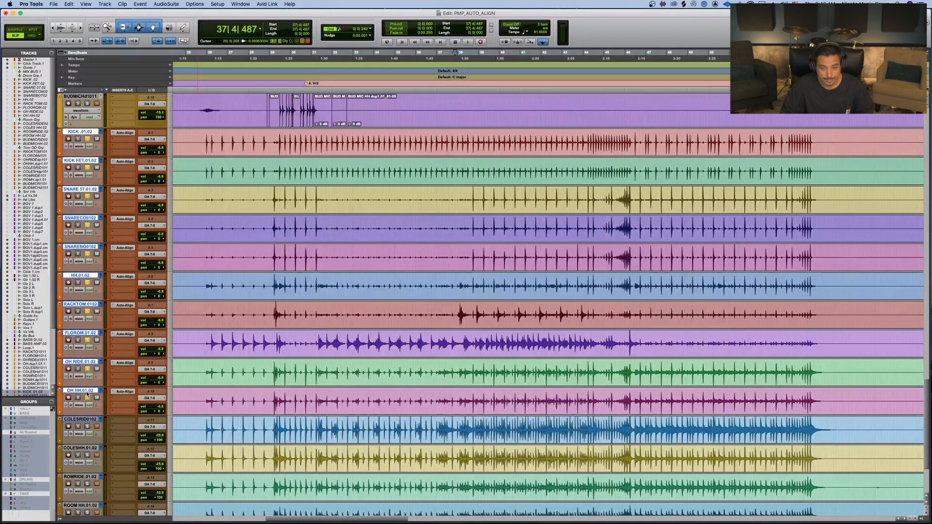
pyautogui.press('space')
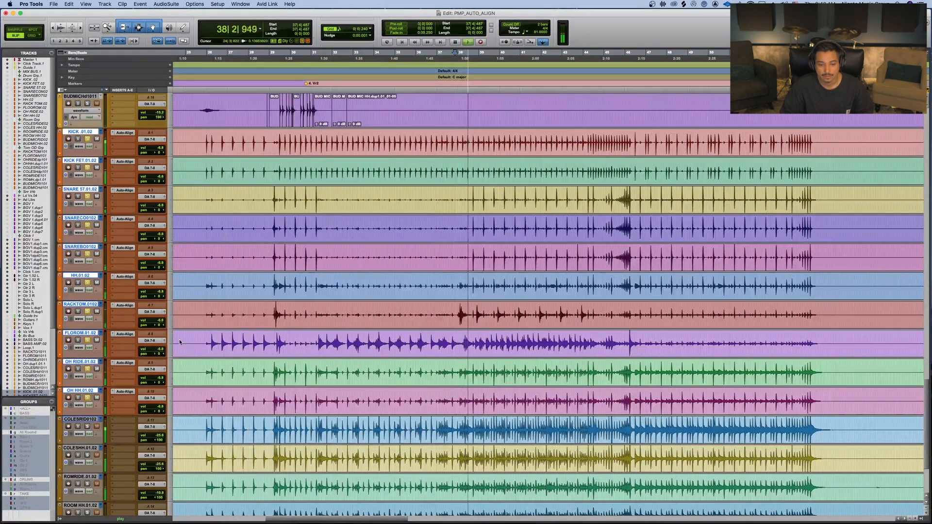